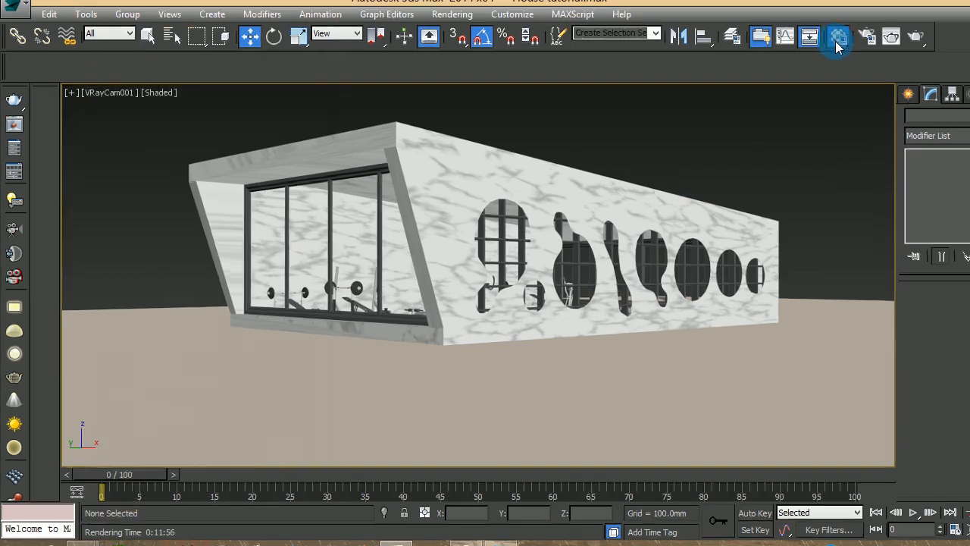
# - Set the overall multiplier of the VRayHDRI map (Map #20) to 1.5
pyautogui.click(838, 40)
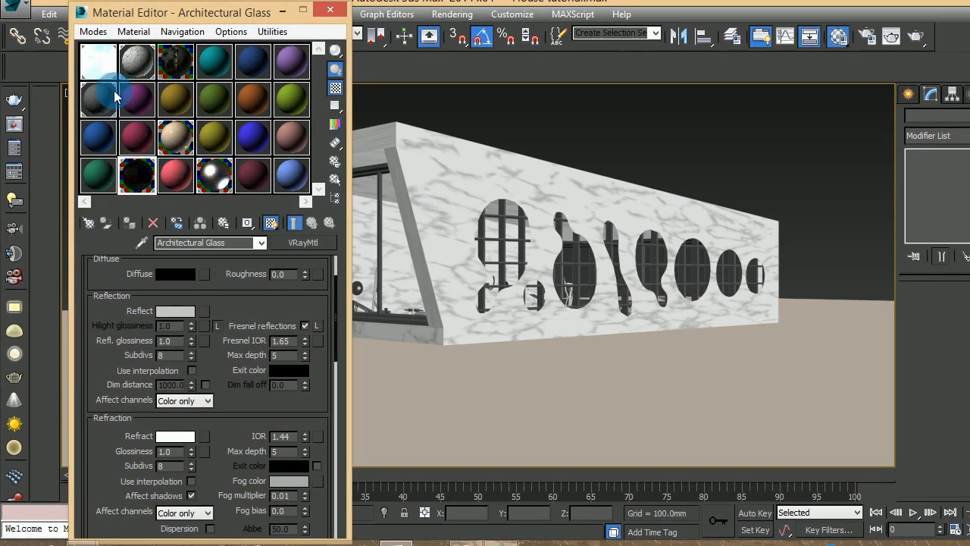
pyautogui.click(109, 67)
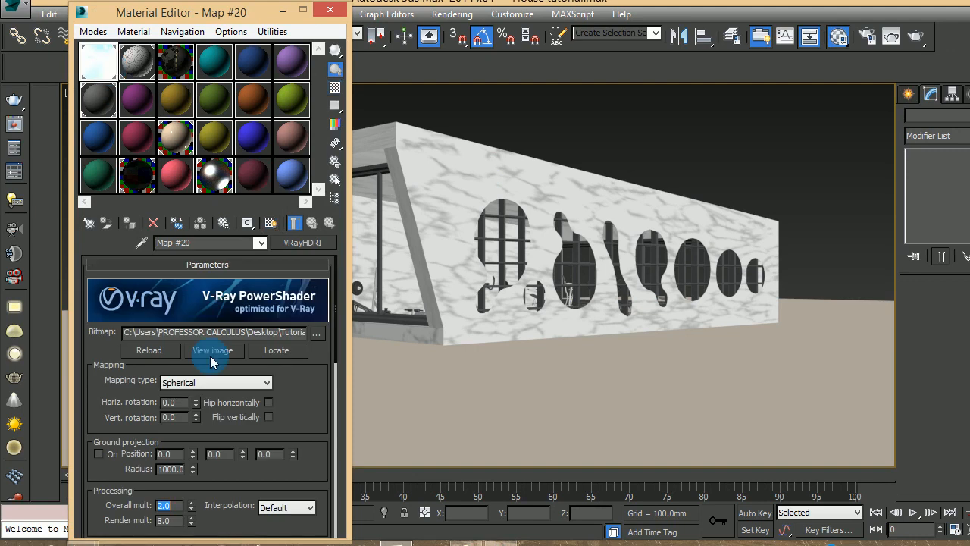
pyautogui.moveTo(295, 371); pyautogui.dragTo(299, 288)
pyautogui.moveTo(303, 322); pyautogui.dragTo(316, 268)
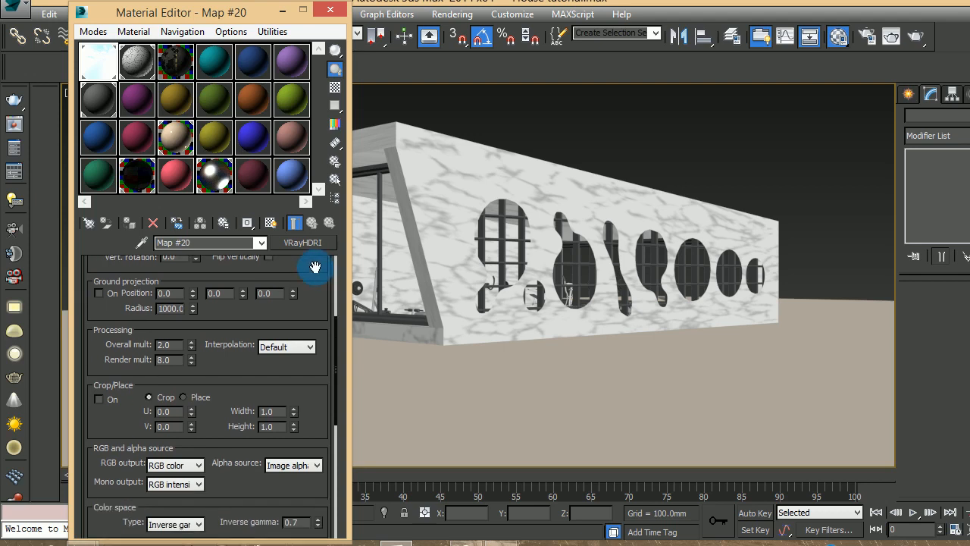
pyautogui.moveTo(318, 311)
pyautogui.mouseDown()
pyautogui.moveTo(321, 277)
pyautogui.moveTo(320, 299)
pyautogui.mouseUp()
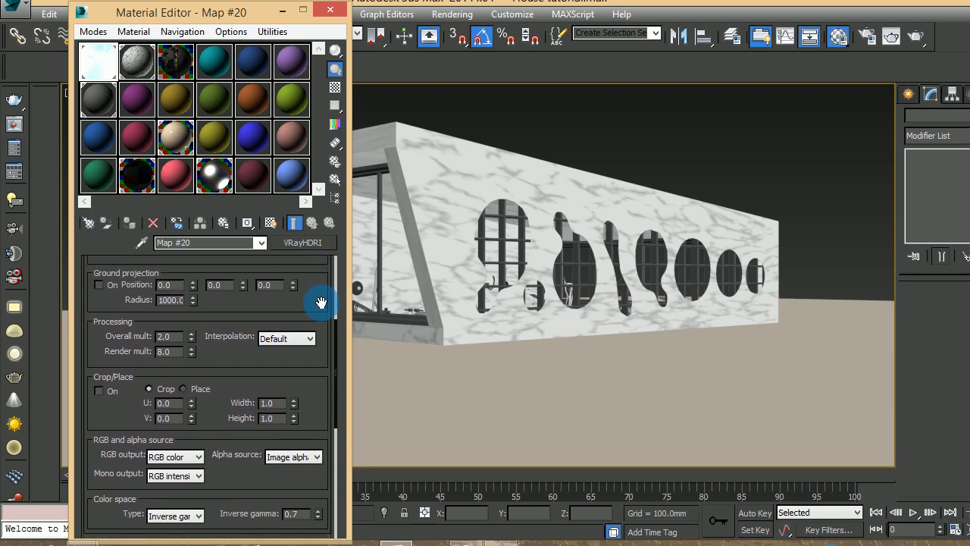
pyautogui.click(170, 337)
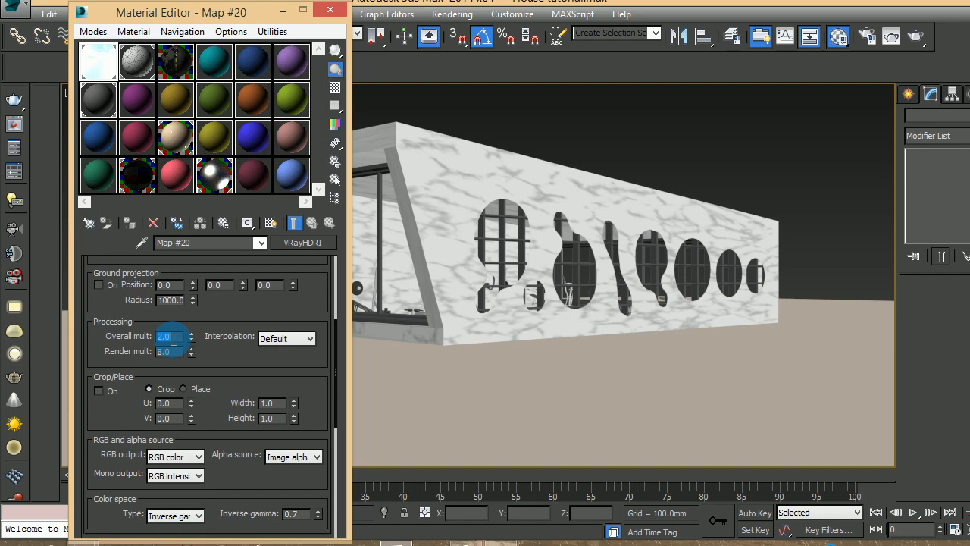
pyautogui.write('1.2')
pyautogui.press('Return')
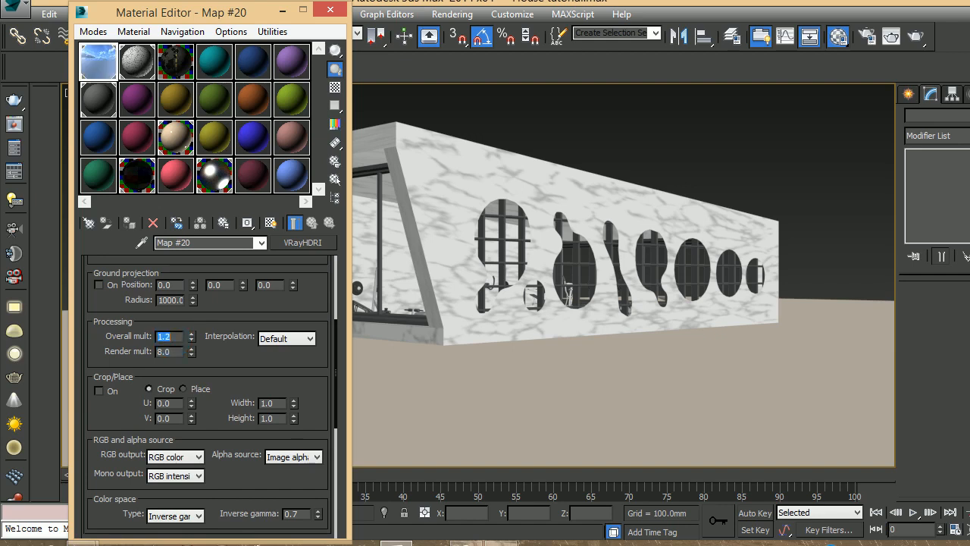
pyautogui.write('1.5')
pyautogui.press('Return')
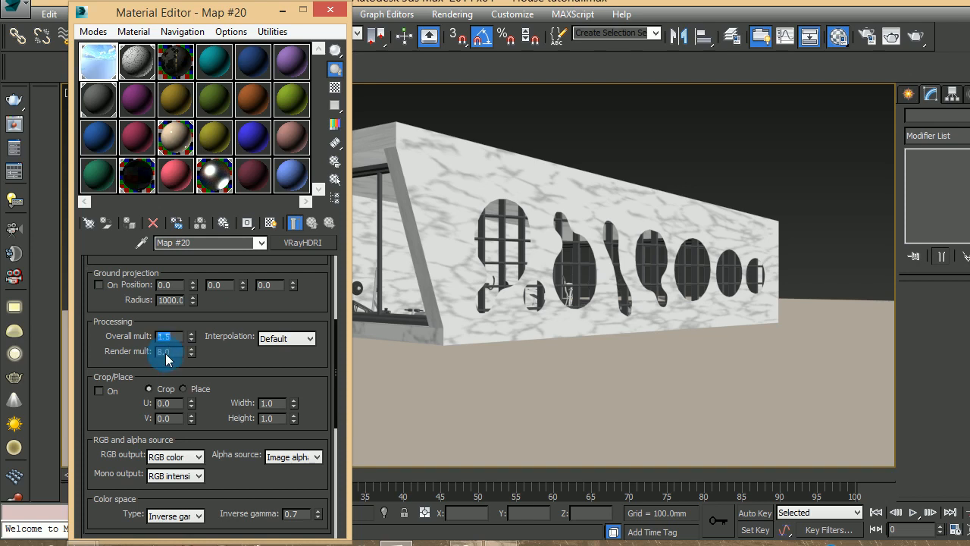
# - Set the HDRI map's render multiplier to 7.0 and close the Material Editor
pyautogui.write('7')
pyautogui.press('Return')
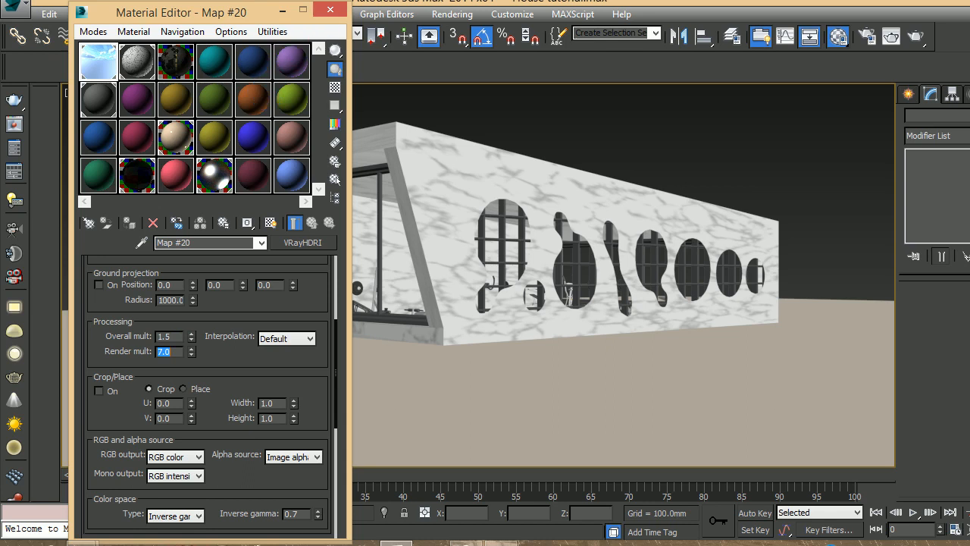
pyautogui.click(330, 10)
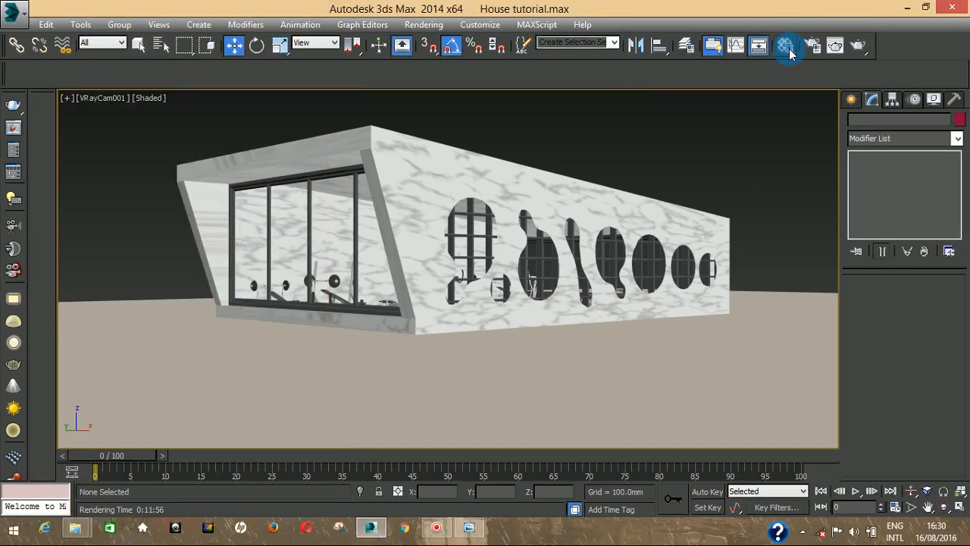
# - Enable the Override mtl option with Material #7 in the V-Ray global switches of the render setup
pyautogui.click(810, 44)
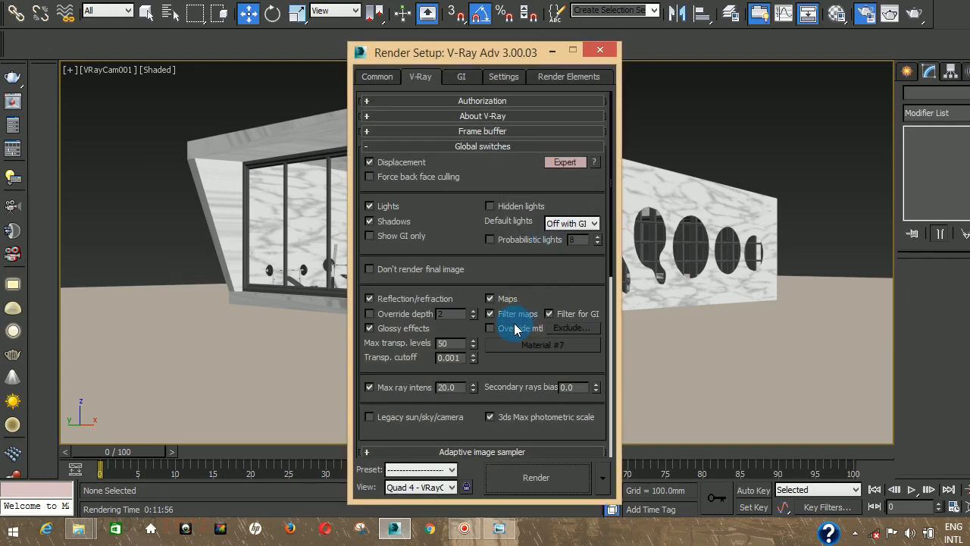
pyautogui.click(514, 329)
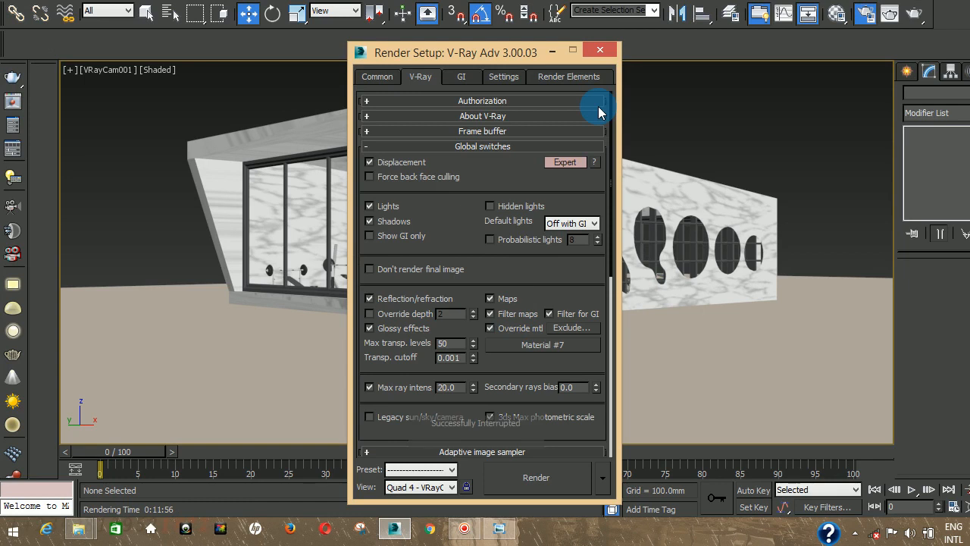
pyautogui.click(604, 49)
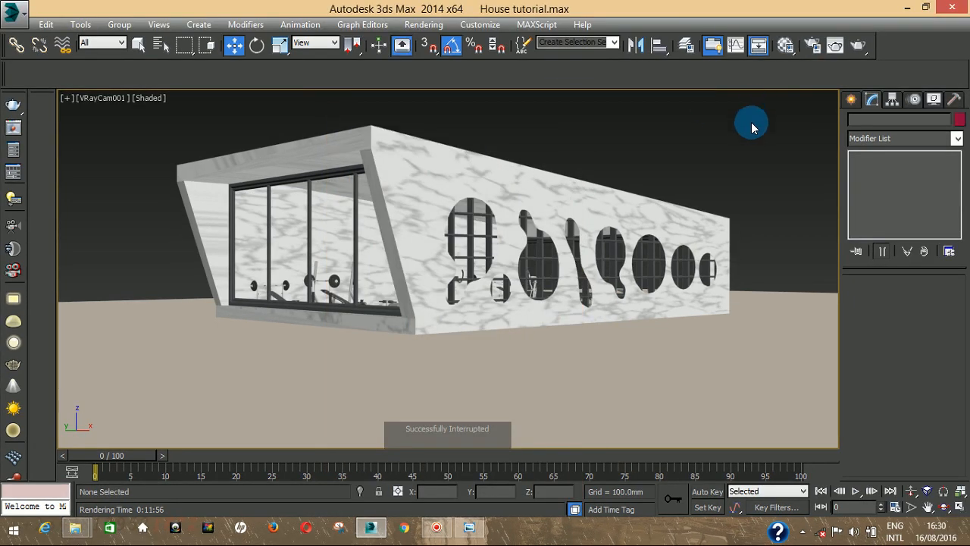
# - Show all four viewports with the Top view zoomed out, and choose VRaySun among the V-Ray lights
pyautogui.hotkey('alt', 'w')
pyautogui.scroll(-3, 196, 210)
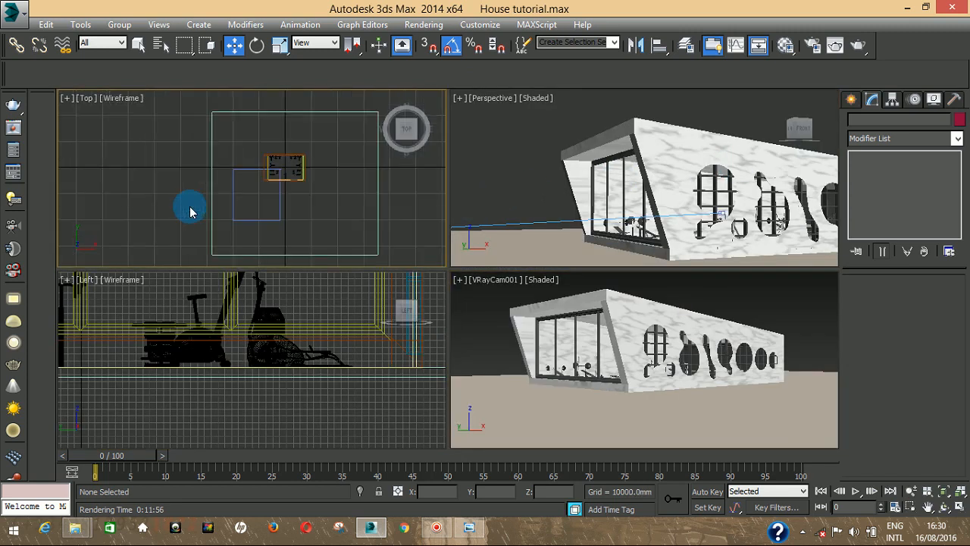
pyautogui.click(850, 100)
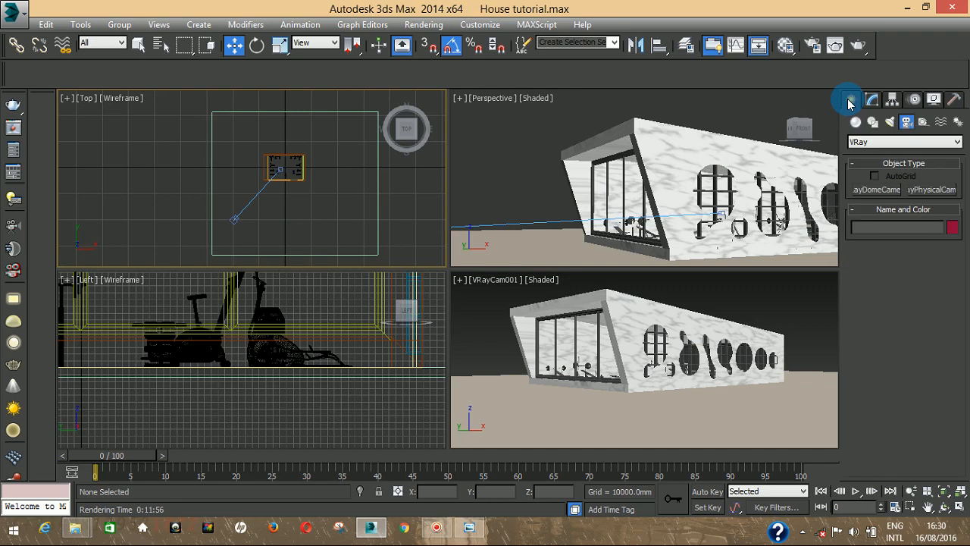
pyautogui.click(891, 125)
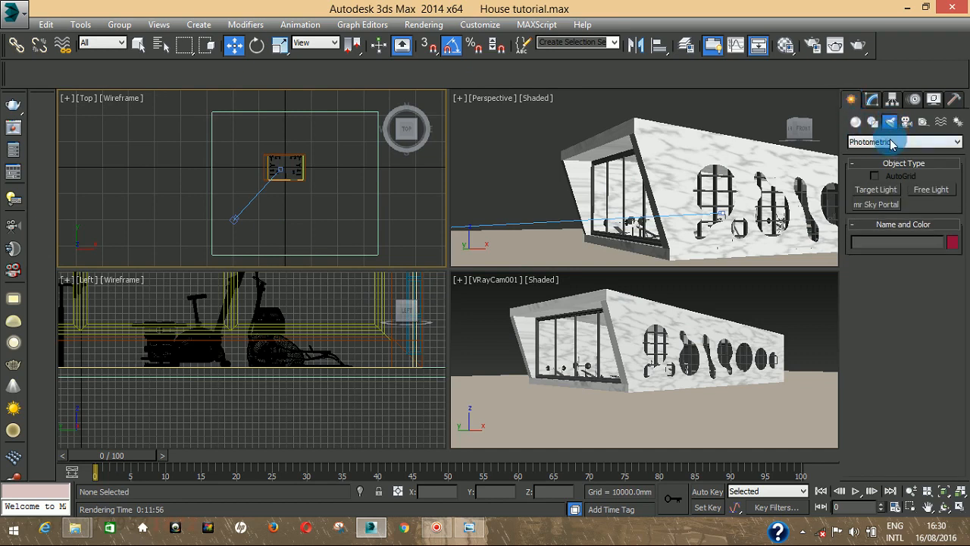
pyautogui.click(892, 142)
pyautogui.click(890, 175)
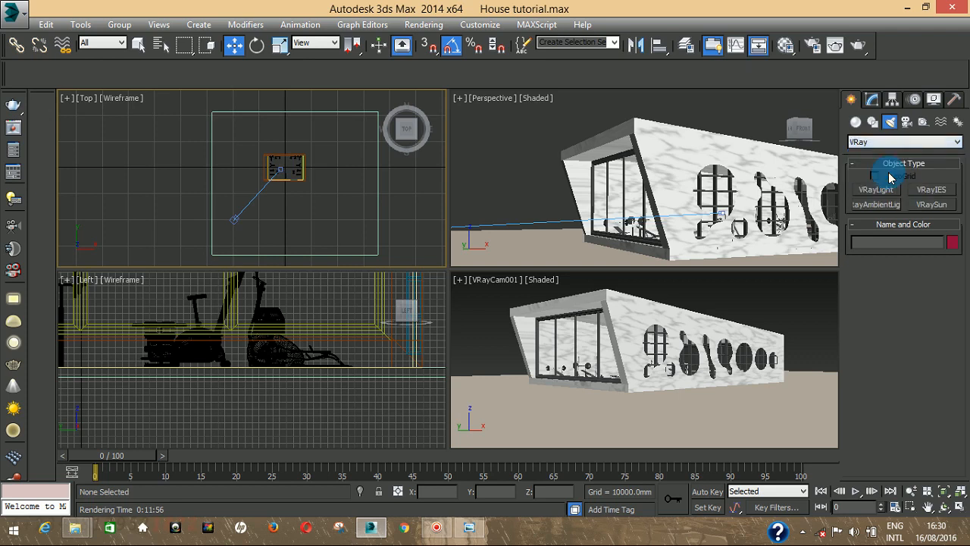
pyautogui.click(930, 204)
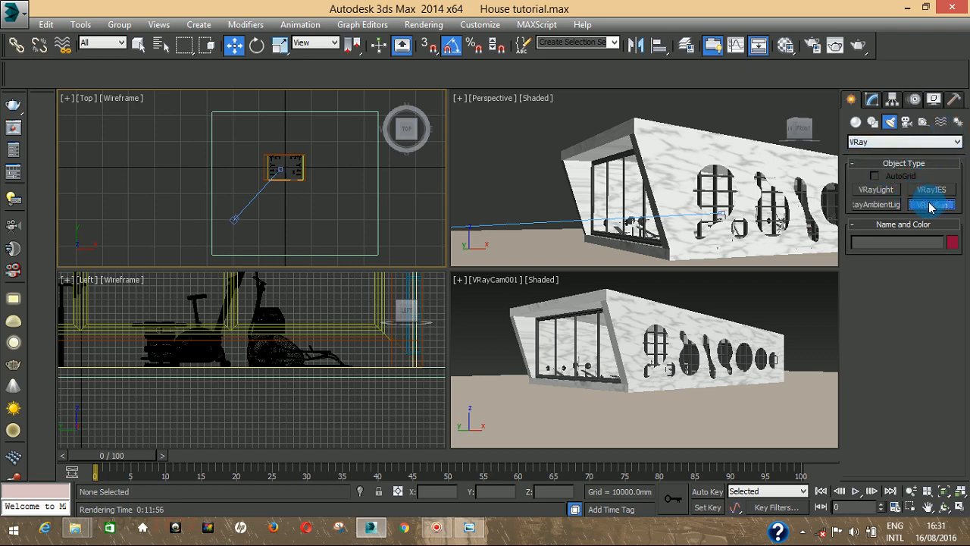
pyautogui.click(958, 123)
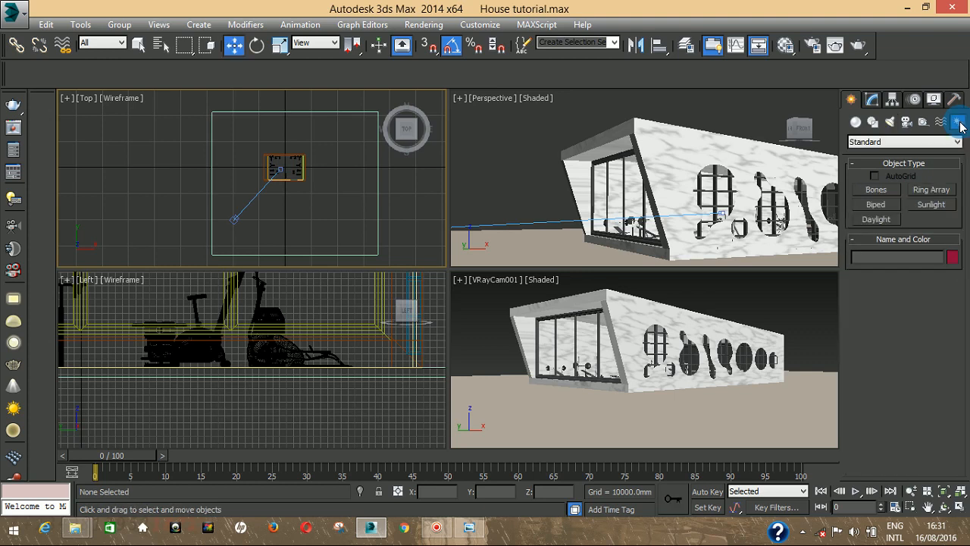
pyautogui.click(886, 143)
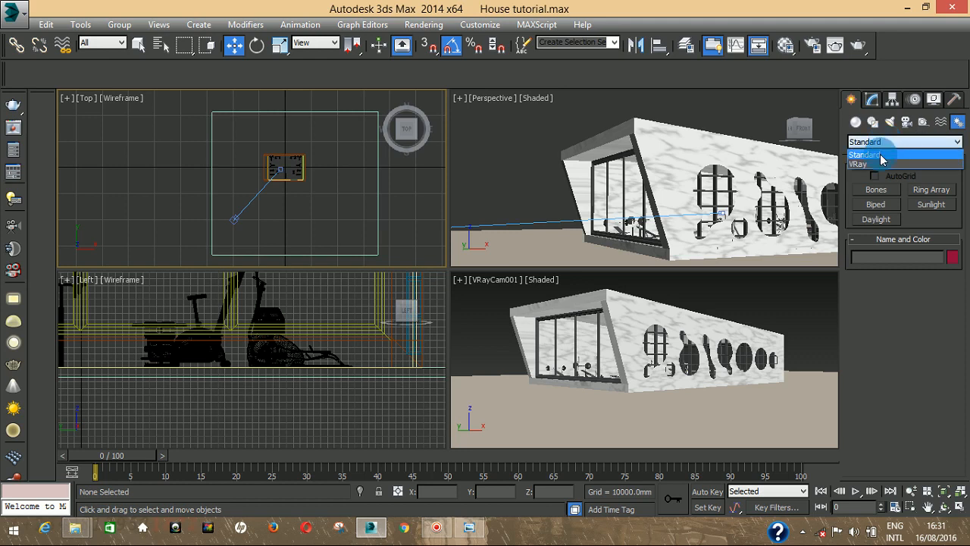
pyautogui.click(885, 154)
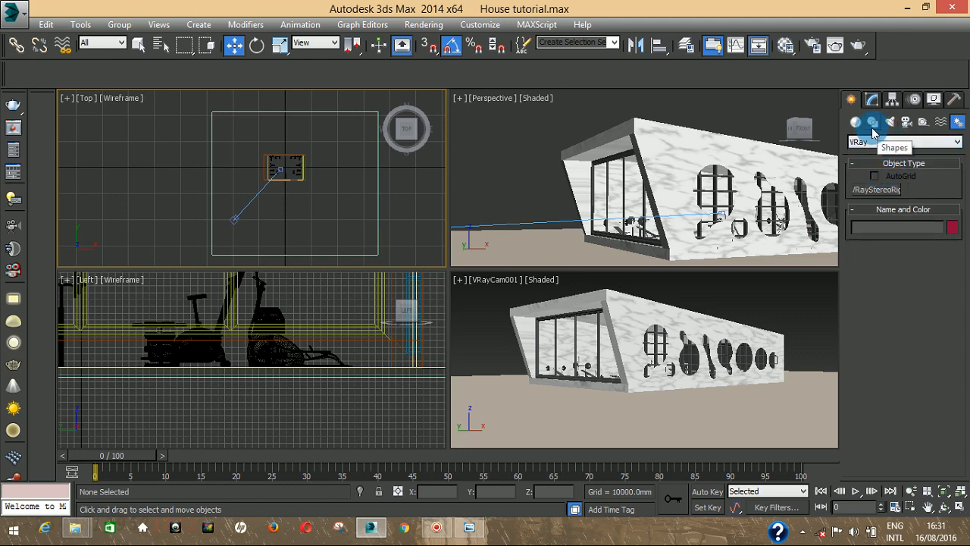
pyautogui.click(873, 125)
pyautogui.click(891, 124)
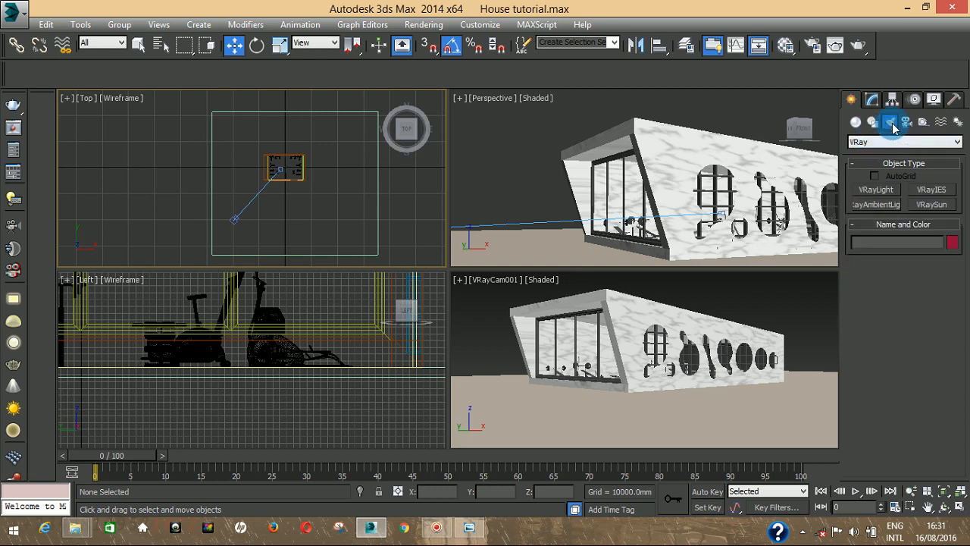
# - Create a VRaySun in the Top view beyond the house's right end, aimed at the house, without adding a VRaySky environment map
pyautogui.click(918, 204)
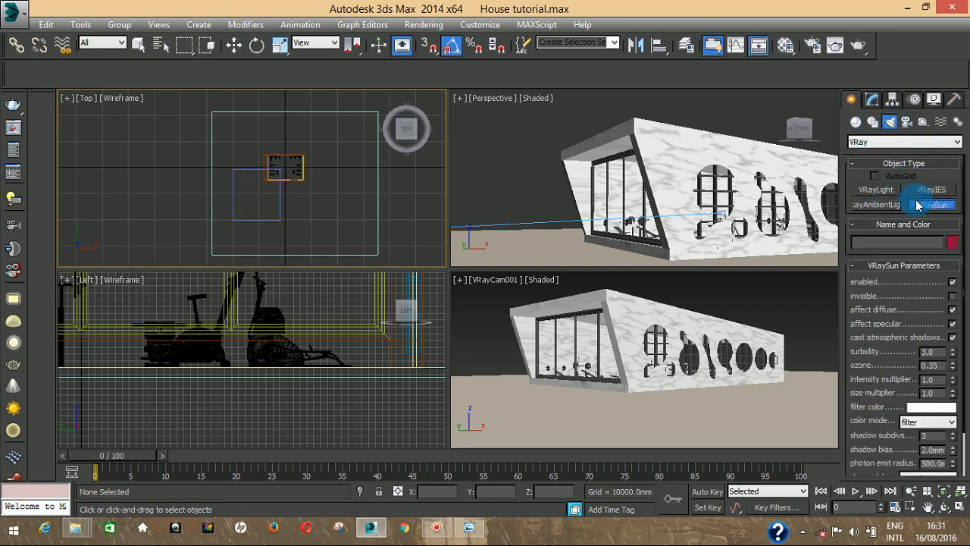
pyautogui.scroll(-1, 869, 373)
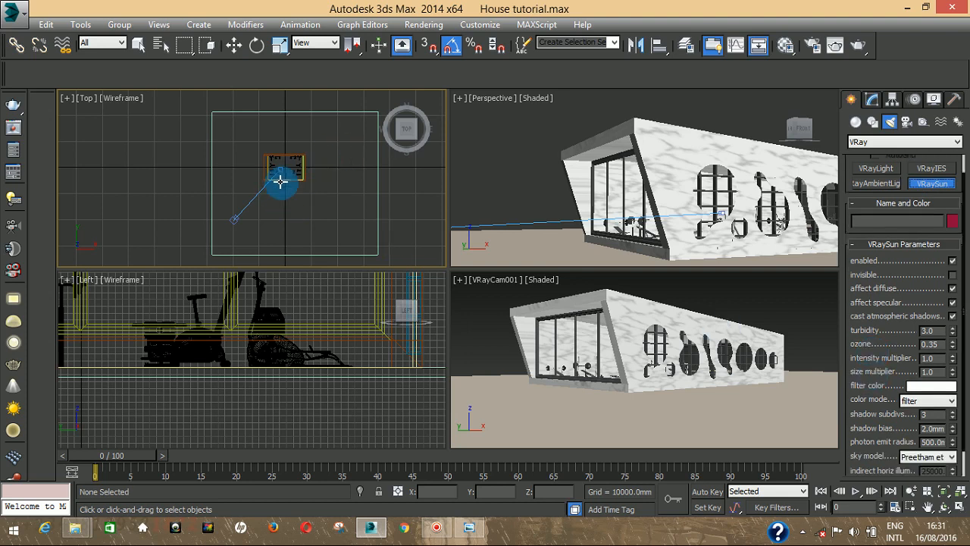
pyautogui.scroll(-2, 280, 180)
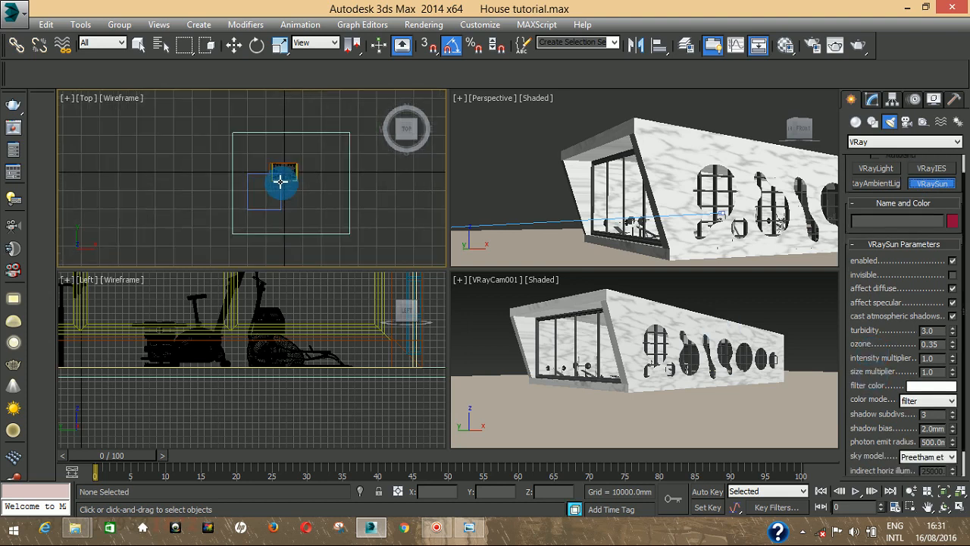
pyautogui.scroll(3, 325, 145)
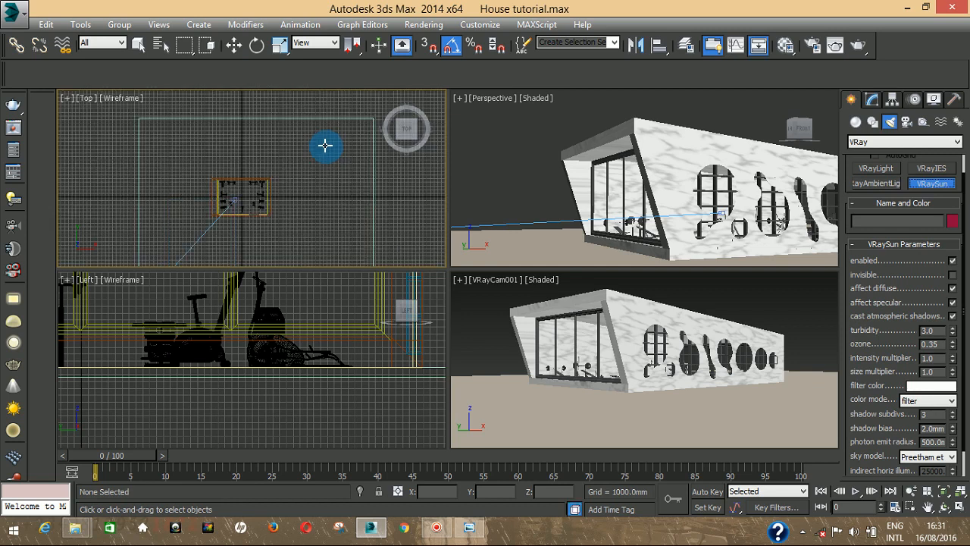
pyautogui.click(468, 529)
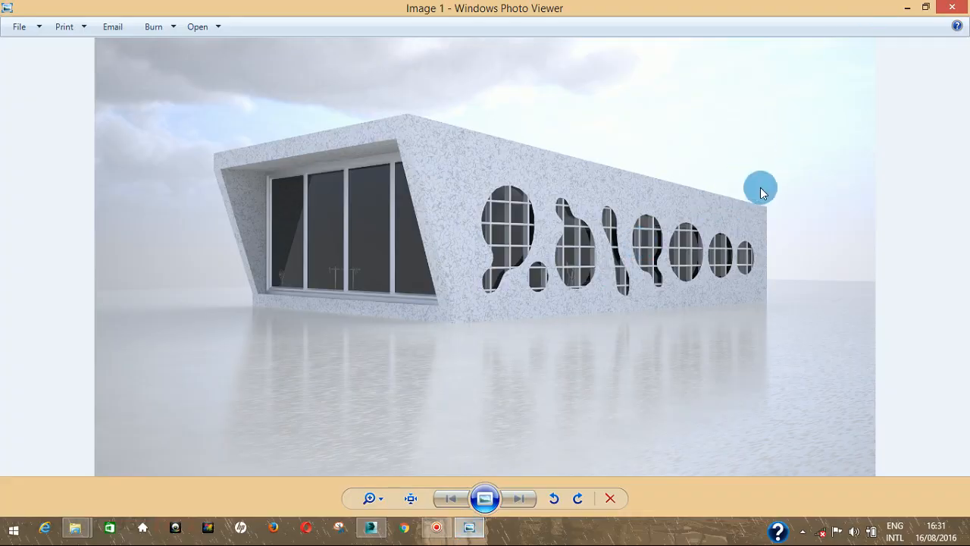
pyautogui.click(370, 528)
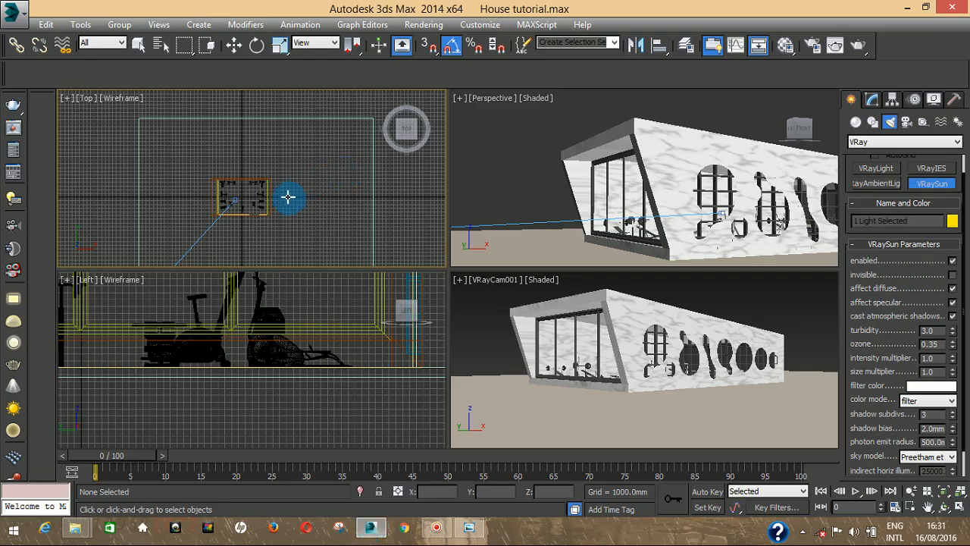
pyautogui.click(266, 199)
pyautogui.moveTo(267, 198); pyautogui.dragTo(255, 203)
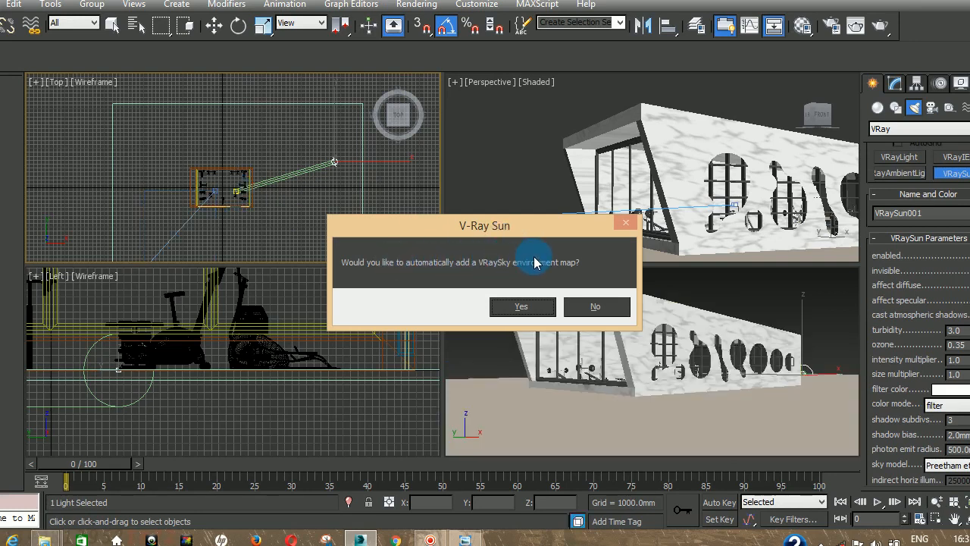
pyautogui.click(598, 306)
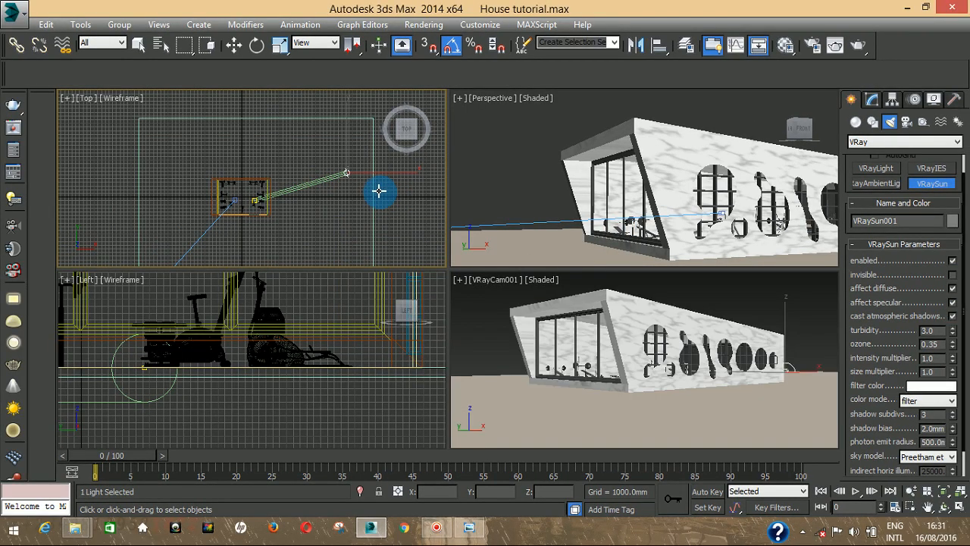
# - Raise the sun in the Left view and move it farther from the house, to about Y 17009 mm and Z 11846 mm
pyautogui.press('w')
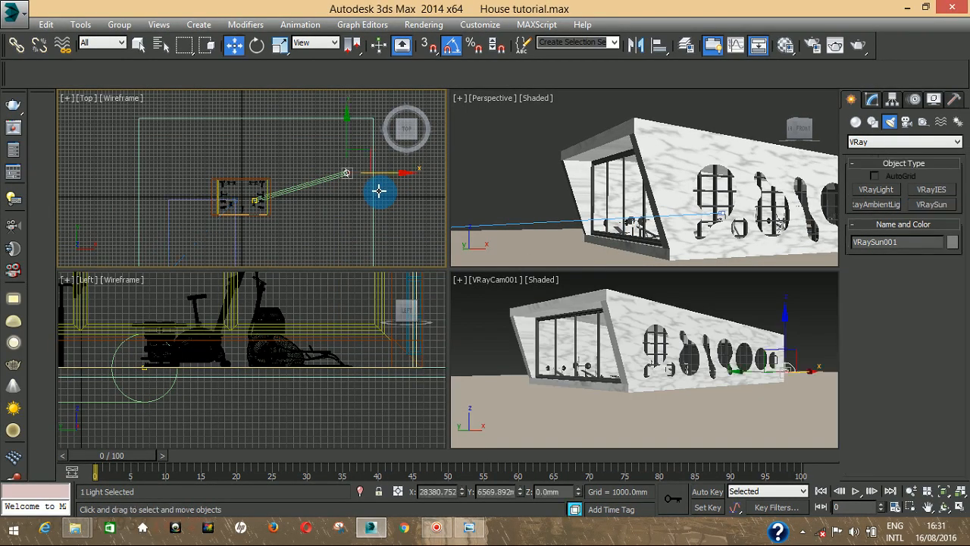
pyautogui.rightClick(277, 361)
pyautogui.scroll(-6, 277, 362)
pyautogui.scroll(-5, 278, 362)
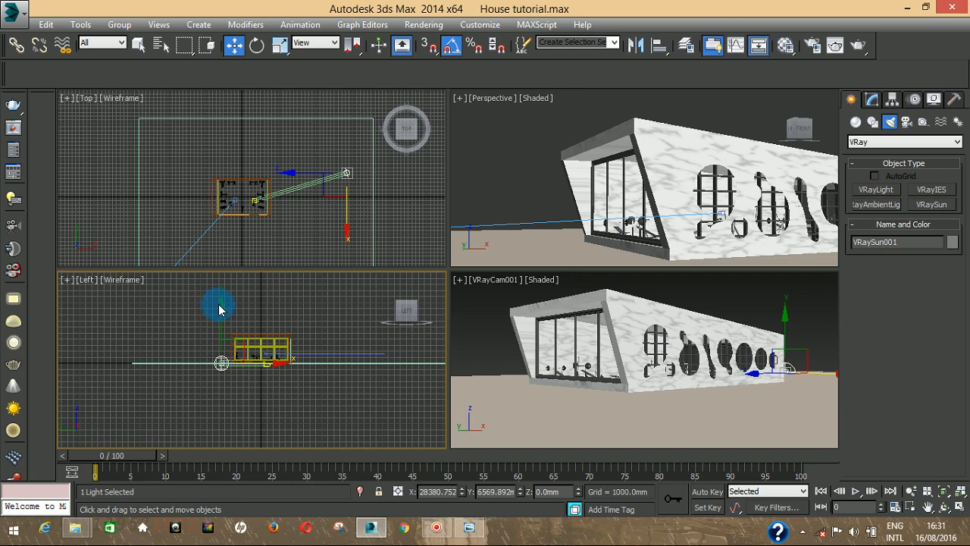
pyautogui.moveTo(220, 309); pyautogui.dragTo(223, 272)
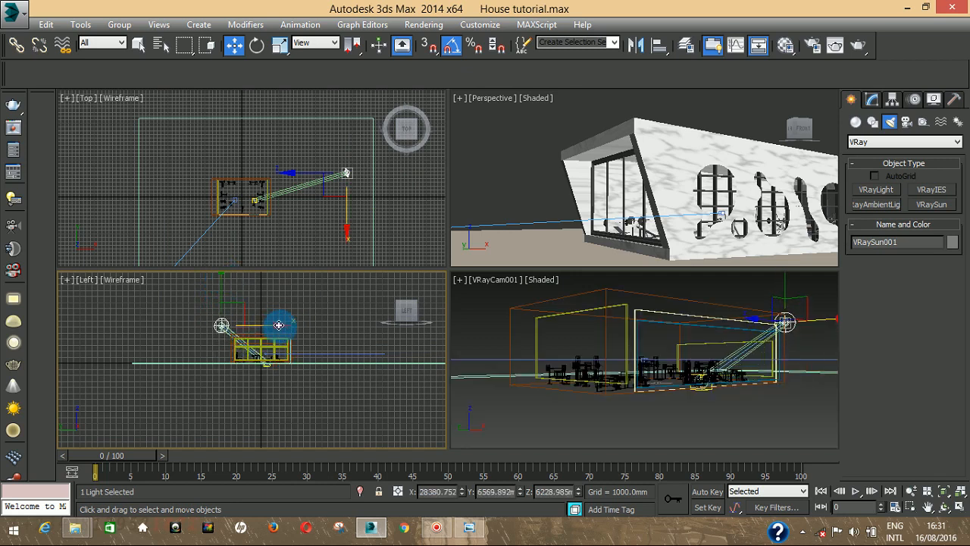
pyautogui.moveTo(279, 325)
pyautogui.mouseDown()
pyautogui.moveTo(217, 329)
pyautogui.moveTo(189, 313)
pyautogui.moveTo(159, 286)
pyautogui.moveTo(158, 251)
pyautogui.mouseUp()
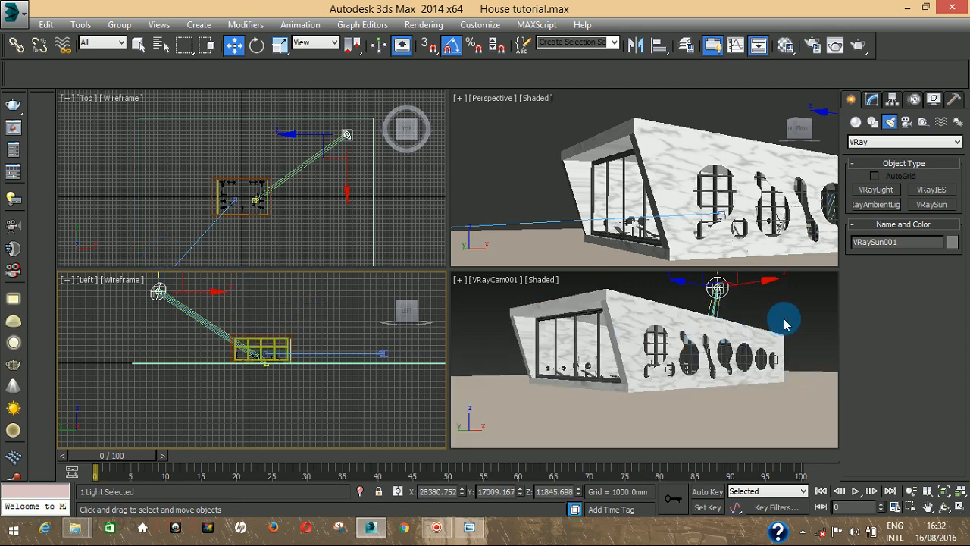
# - Set the VRaySun's intensity multiplier to 0.2
pyautogui.click(872, 100)
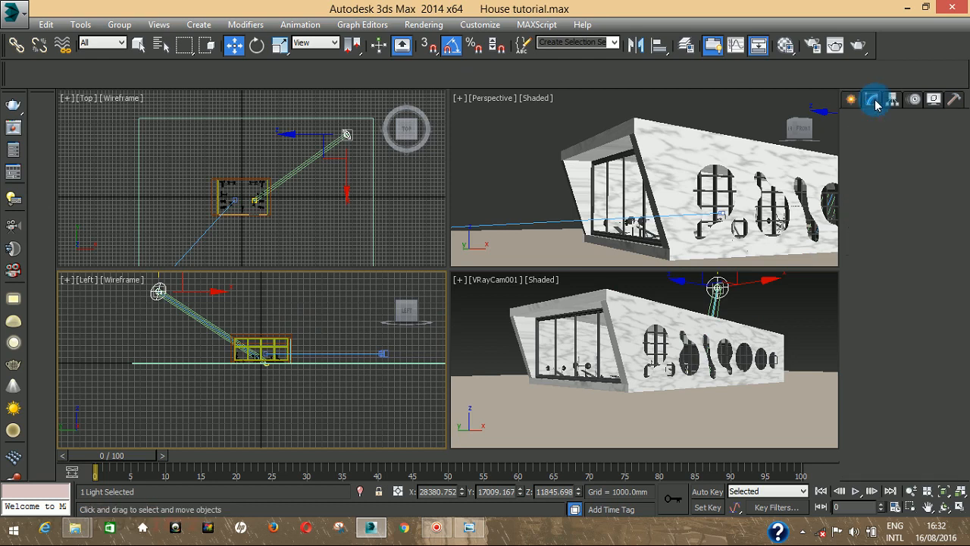
pyautogui.moveTo(891, 336); pyautogui.dragTo(894, 311)
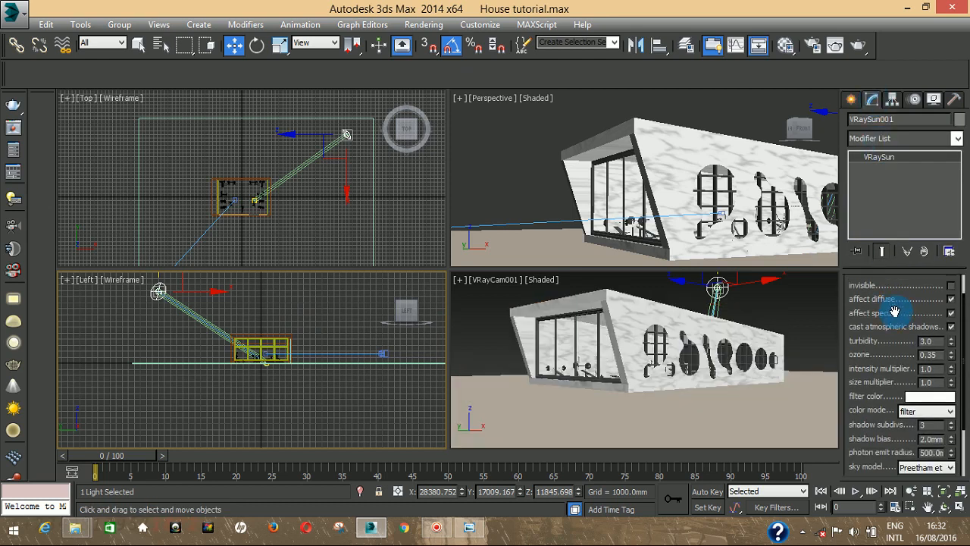
pyautogui.moveTo(885, 357); pyautogui.dragTo(885, 343)
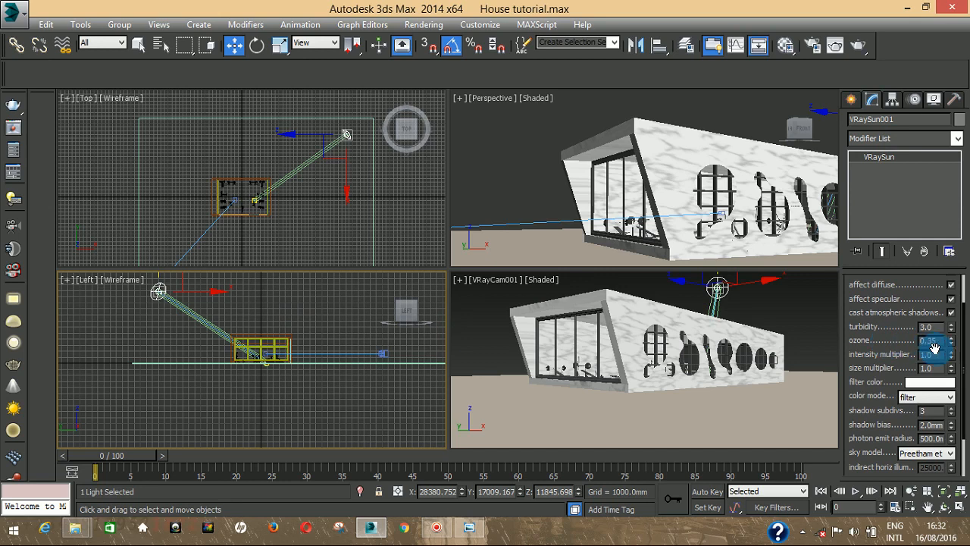
pyautogui.doubleClick(938, 355)
pyautogui.press('BackSpace')
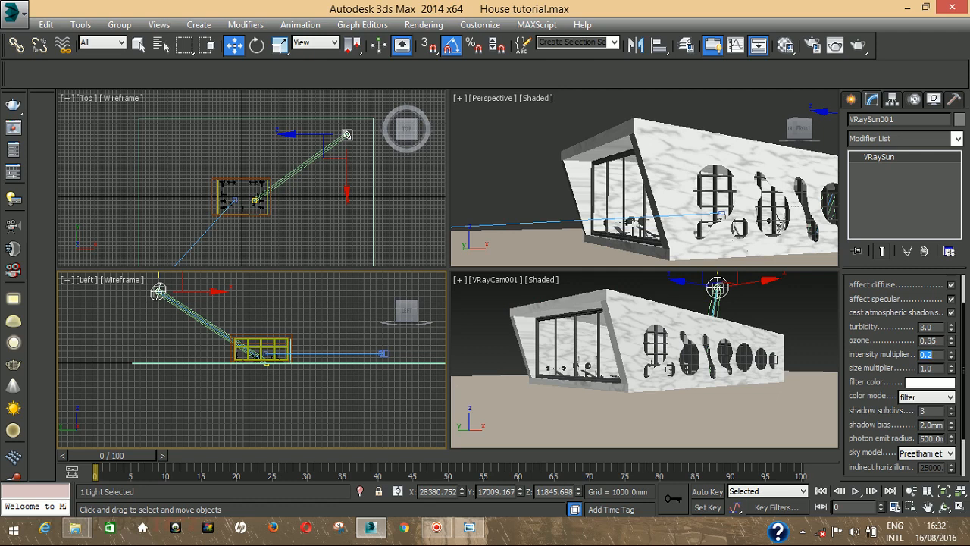
# - Set the sun's filter color to a pale warm orange with RGB 248, 227, 181
pyautogui.moveTo(891, 351); pyautogui.dragTo(891, 337)
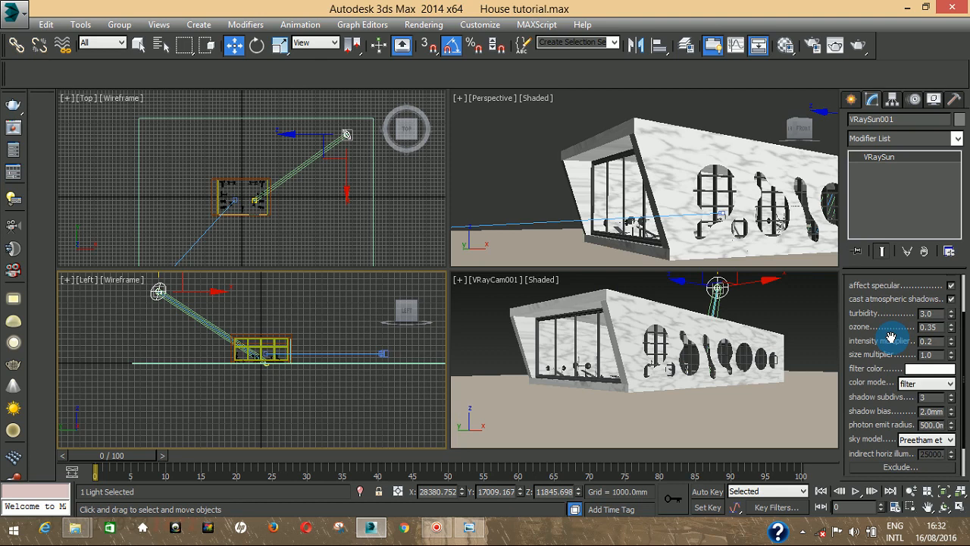
pyautogui.click(926, 369)
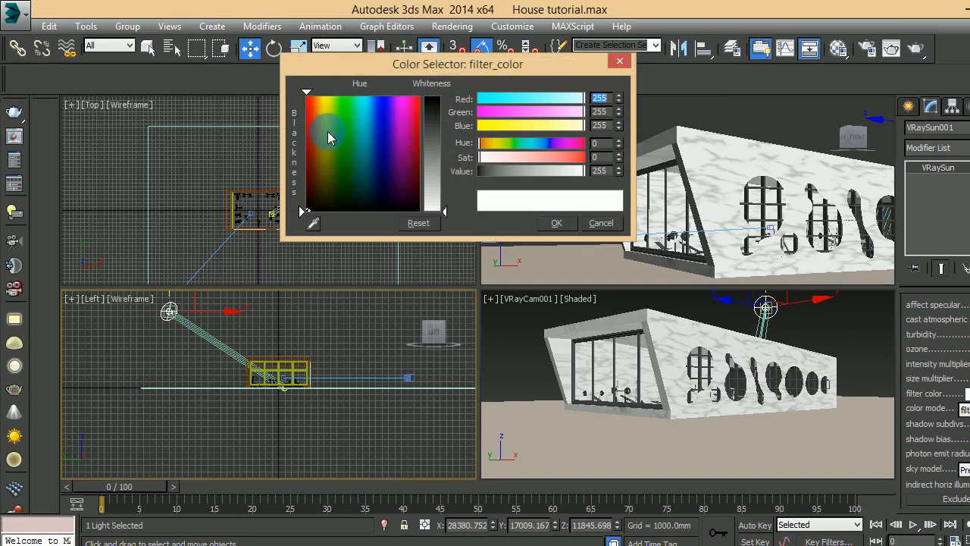
pyautogui.click(318, 115)
pyautogui.moveTo(319, 116)
pyautogui.mouseDown()
pyautogui.moveTo(309, 125)
pyautogui.moveTo(317, 111)
pyautogui.mouseUp()
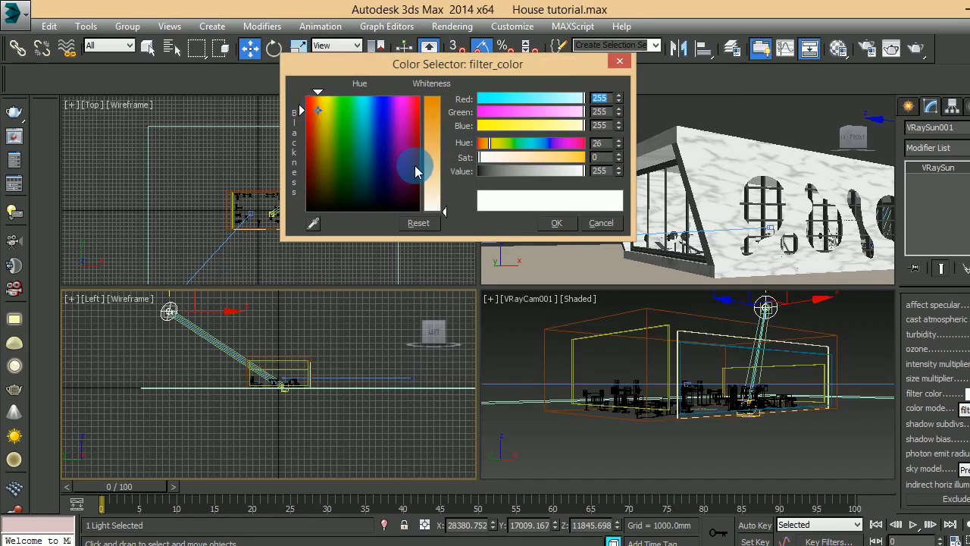
pyautogui.click(434, 178)
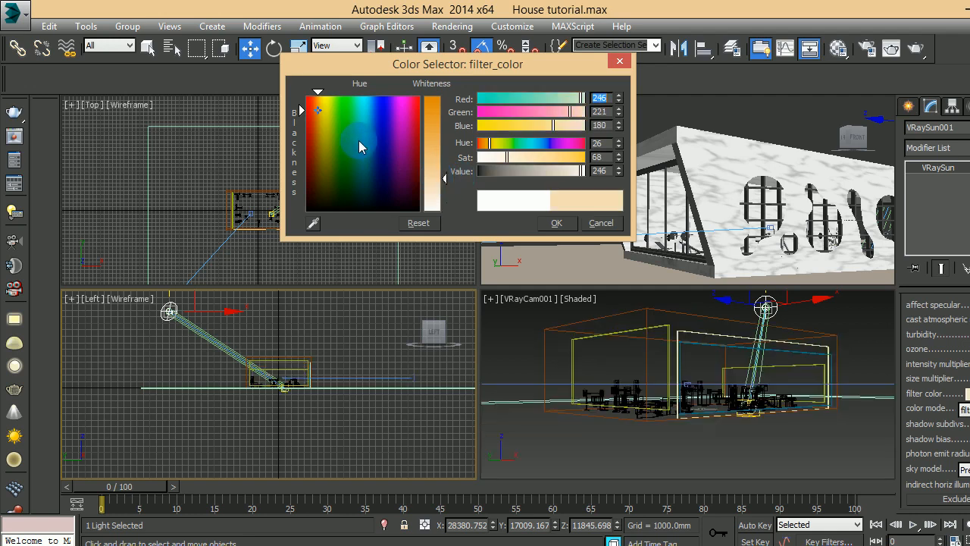
pyautogui.moveTo(324, 121); pyautogui.dragTo(319, 112)
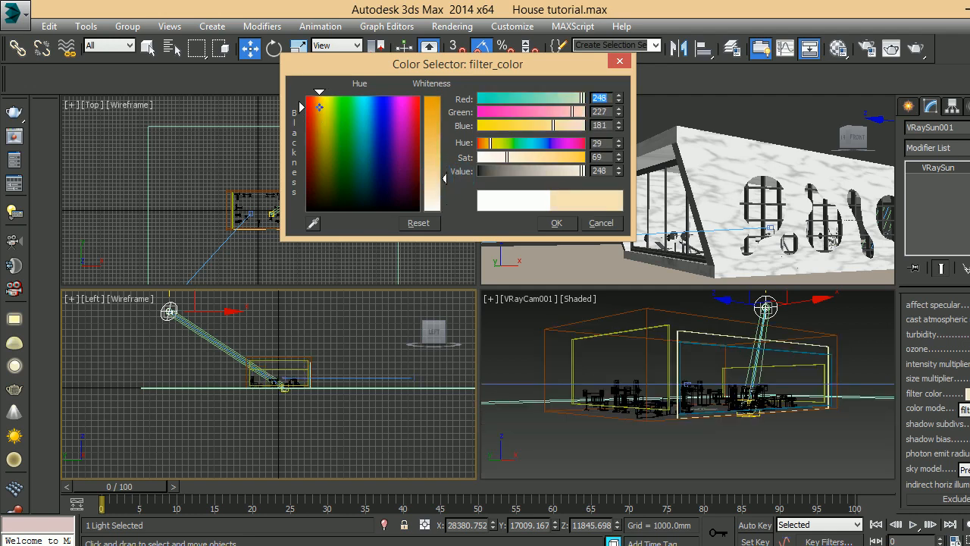
pyautogui.click(556, 223)
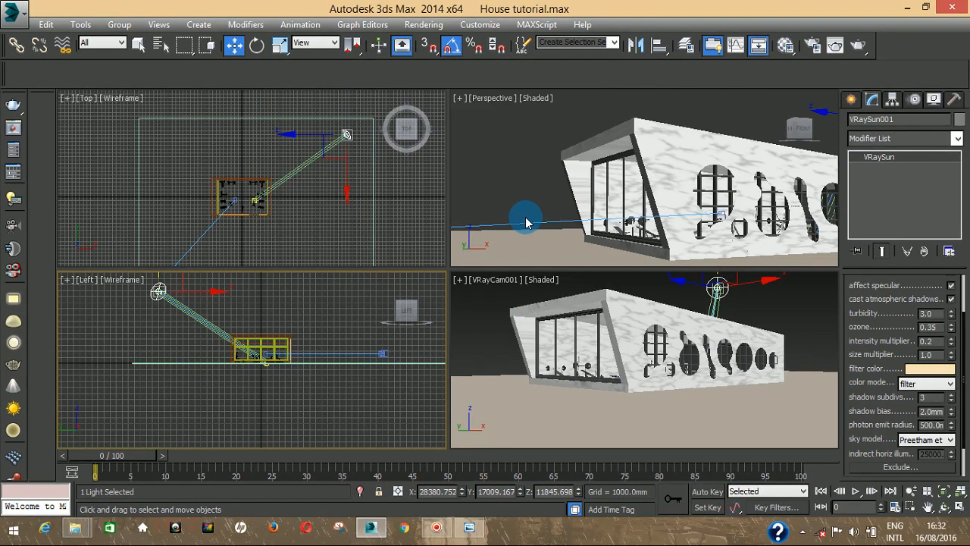
# - Set the sun's shadow subdivs to 8
pyautogui.moveTo(443, 527)
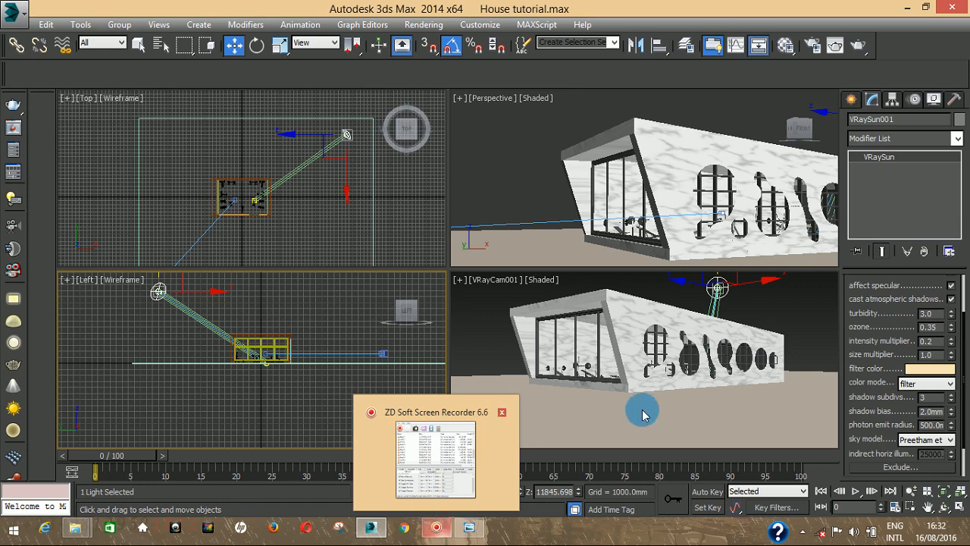
pyautogui.doubleClick(931, 397)
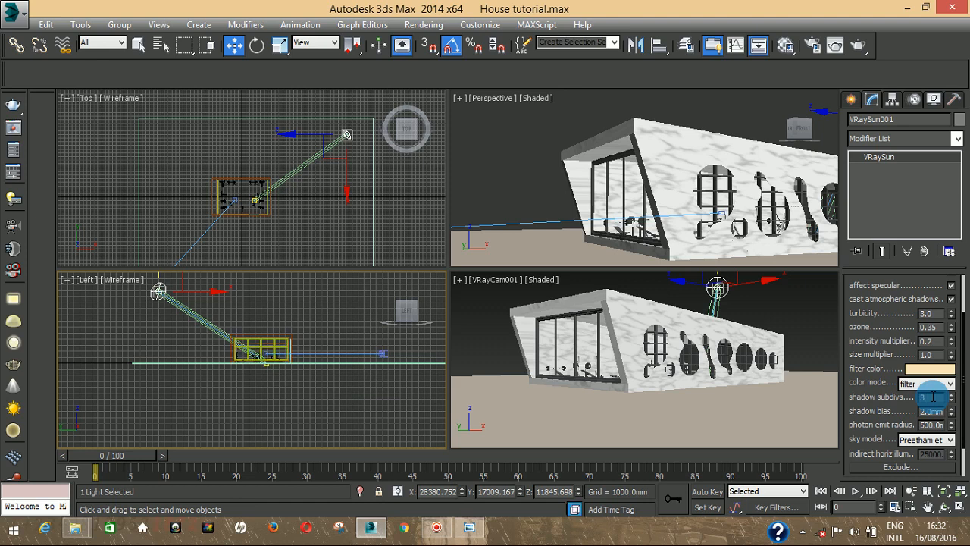
pyautogui.moveTo(931, 396); pyautogui.dragTo(902, 396)
pyautogui.write('8')
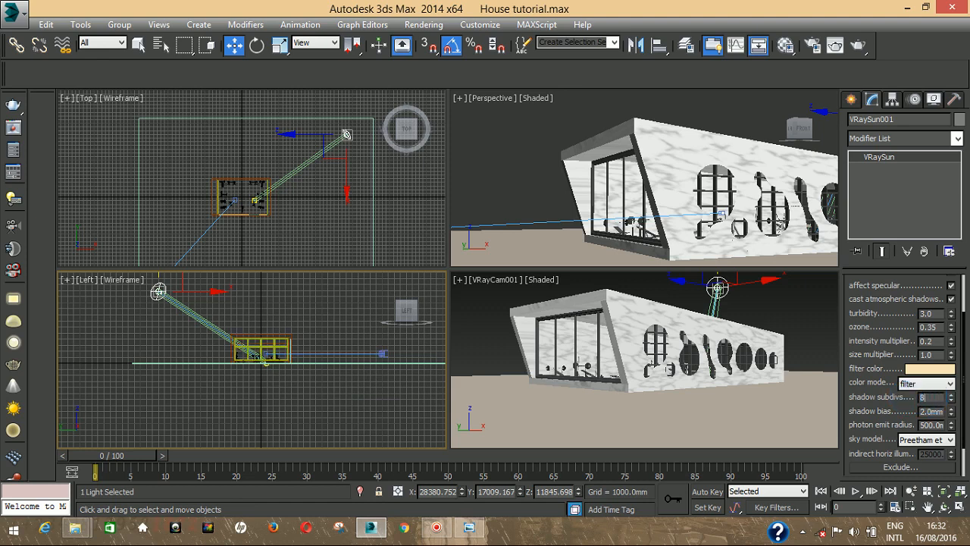
pyautogui.press('Return')
# - Try 15 shadow subdivs on the sun and return the value to 8
pyautogui.moveTo(883, 398); pyautogui.dragTo(875, 351)
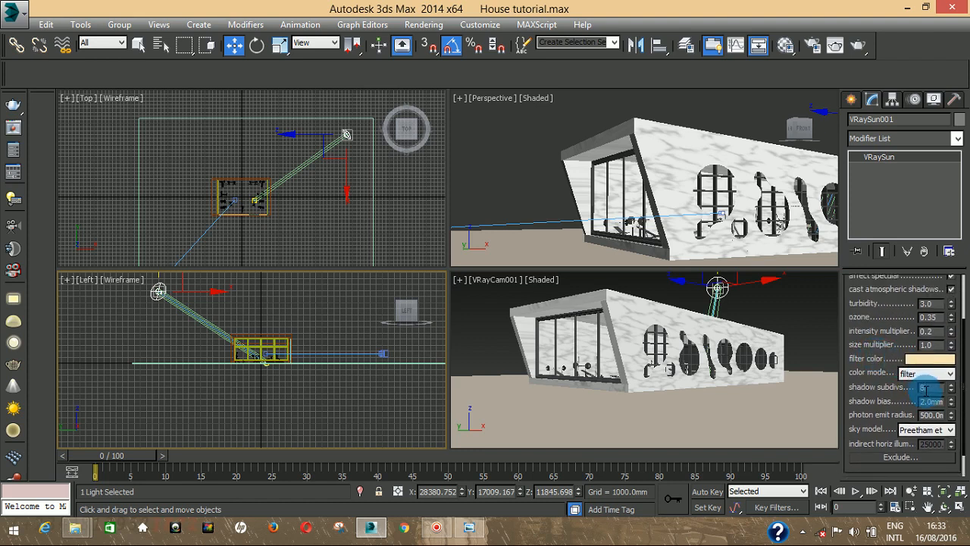
pyautogui.write('15')
pyautogui.press('Return')
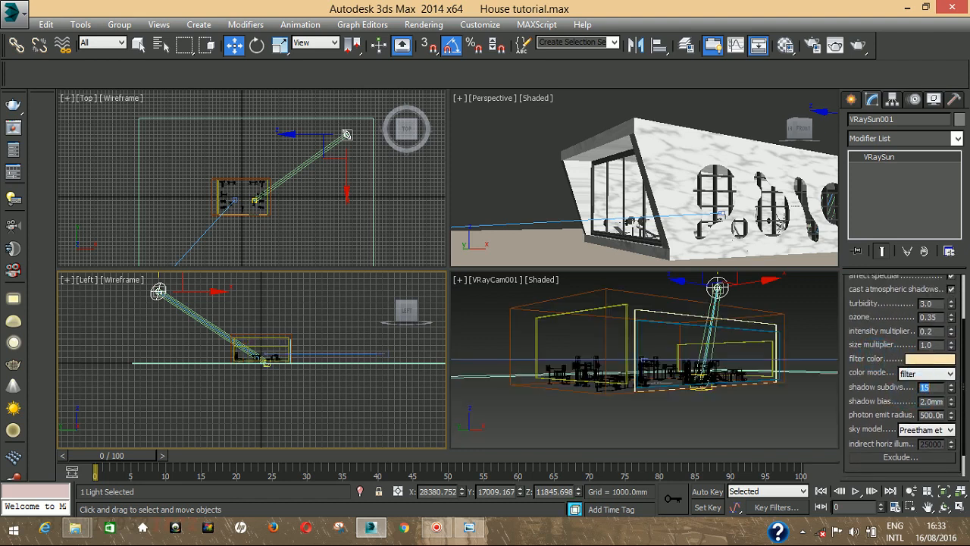
pyautogui.write('8')
pyautogui.press('Return')
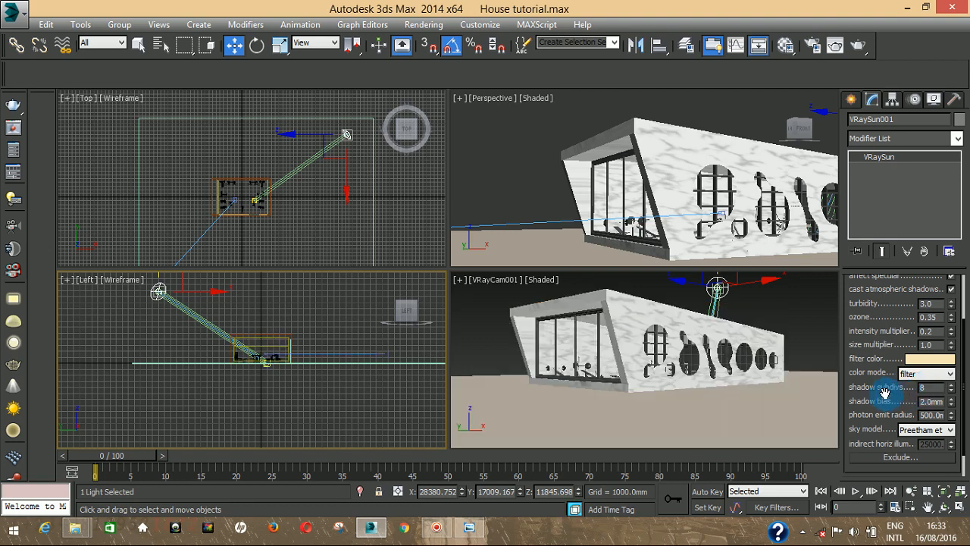
# - Try a shadow bias of 5 mm on the sun and return it to 2 mm
pyautogui.scroll(-1, 887, 394)
pyautogui.write('5')
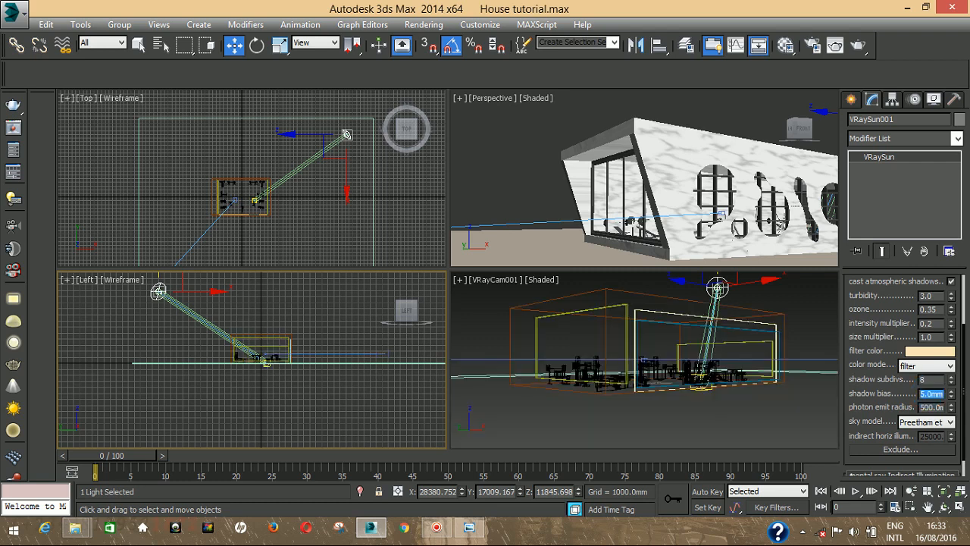
pyautogui.write('2')
pyautogui.press('Return')
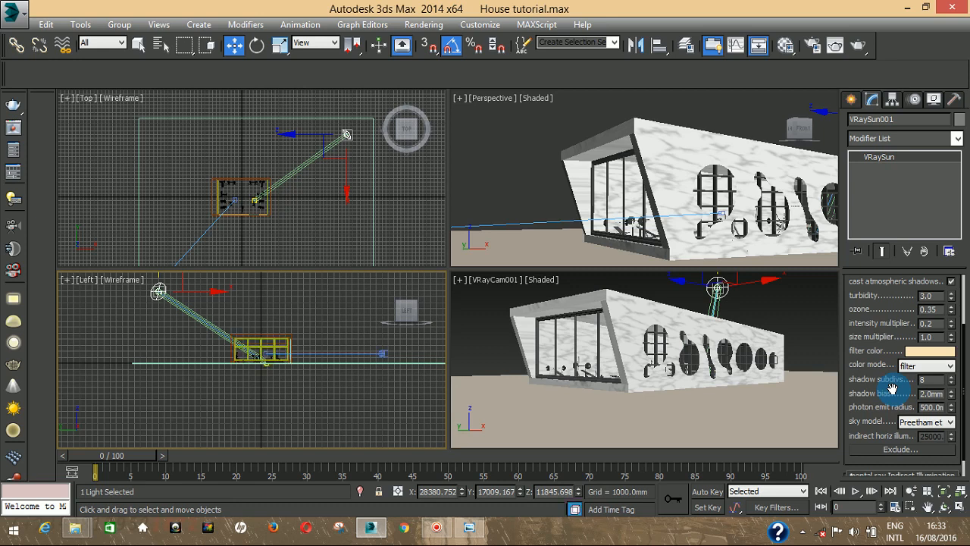
# - Set the sun's size multiplier to 5
pyautogui.moveTo(892, 388); pyautogui.dragTo(888, 407)
pyautogui.doubleClick(939, 357)
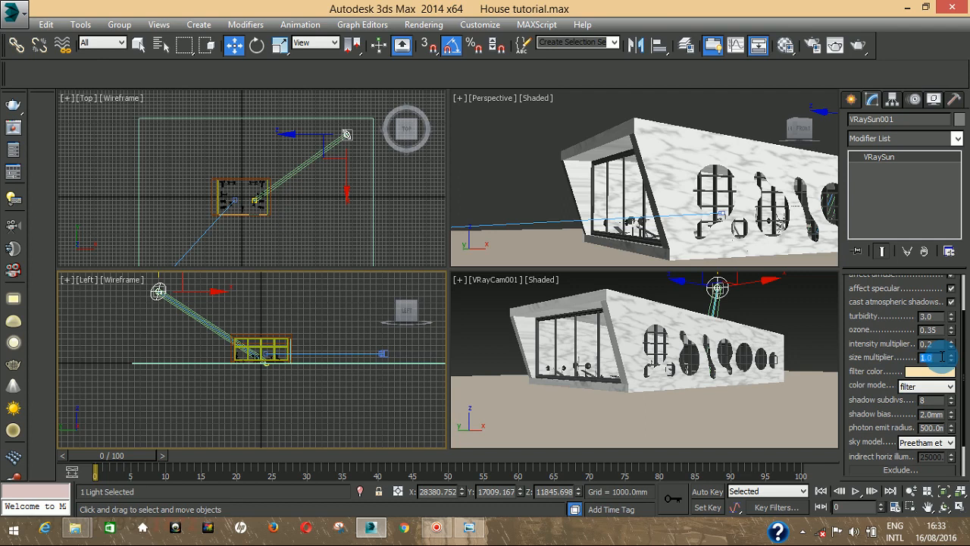
pyautogui.write('5')
pyautogui.press('Return')
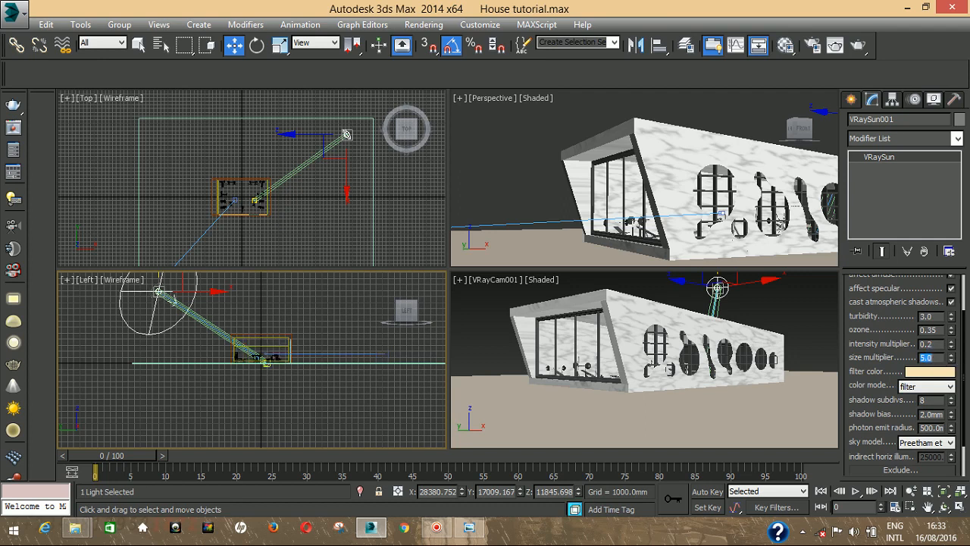
# - Maximize the VRayCam001 view, render it as a lighting test, and close the V-Ray frame buffer after checking the image
pyautogui.click(821, 325)
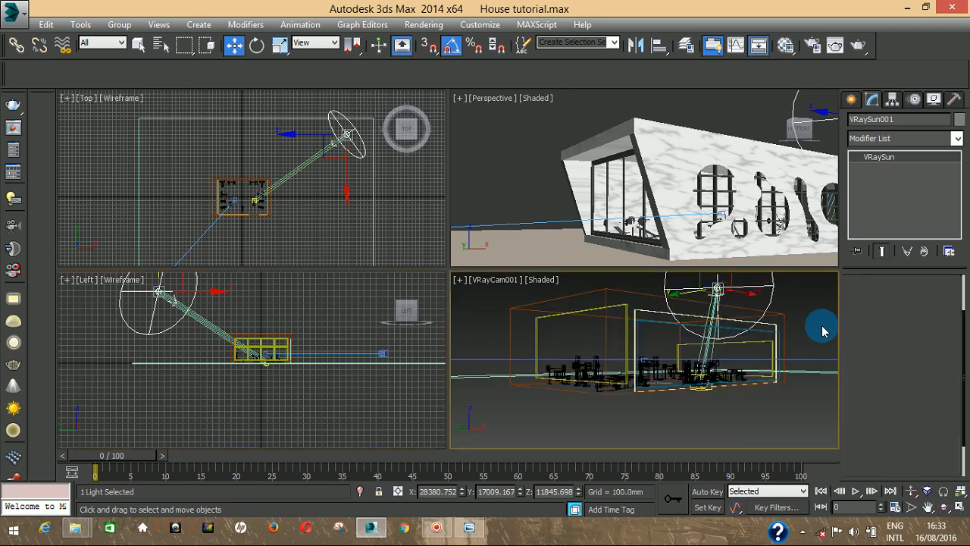
pyautogui.hotkey('alt', 'w')
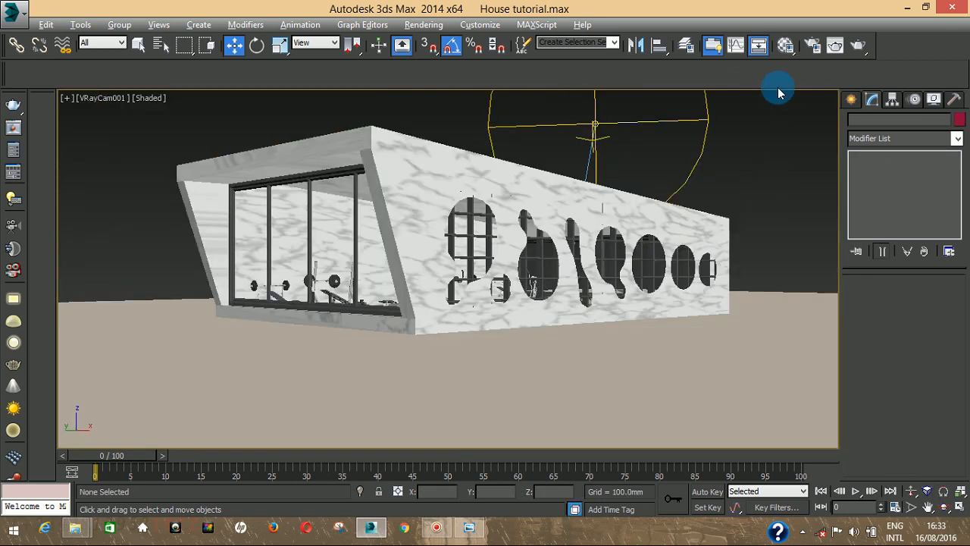
pyautogui.click(857, 46)
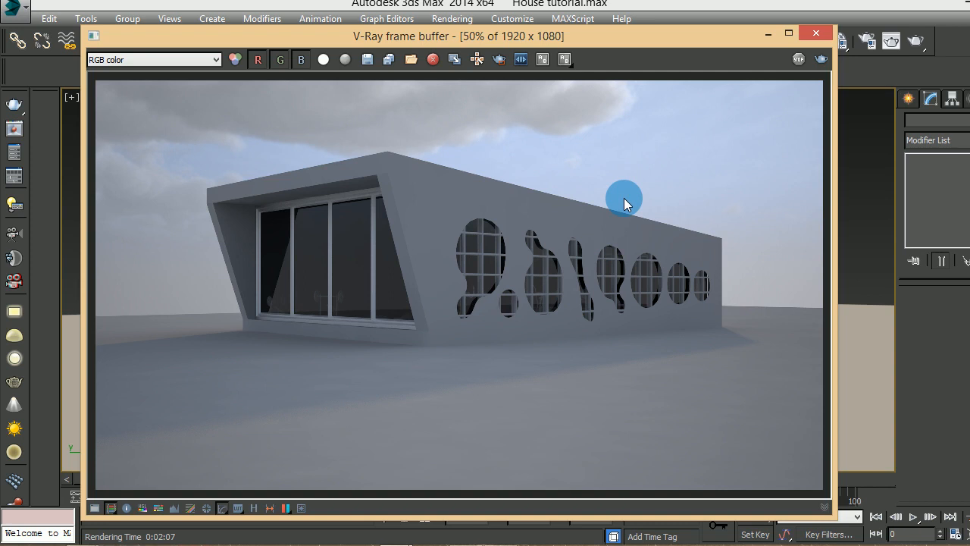
pyautogui.click(809, 32)
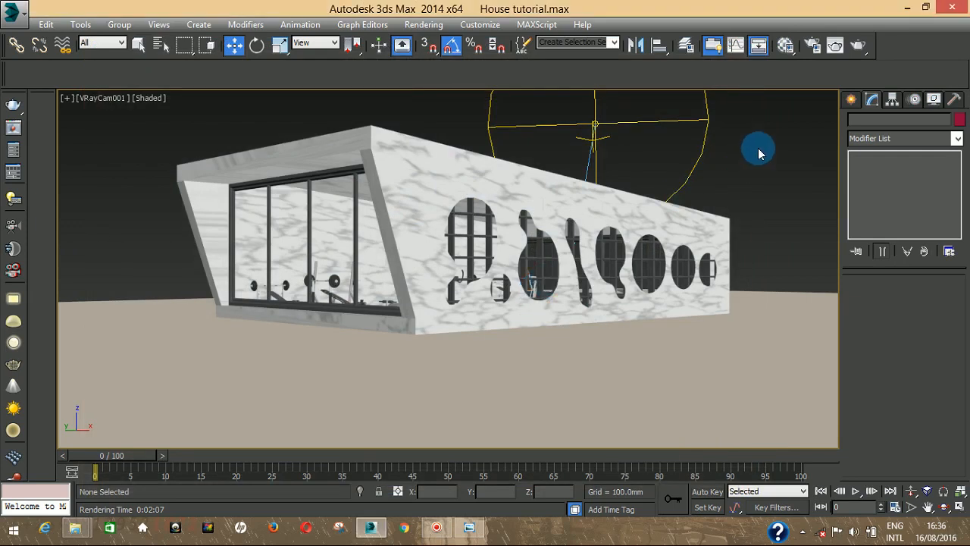
pyautogui.click(813, 51)
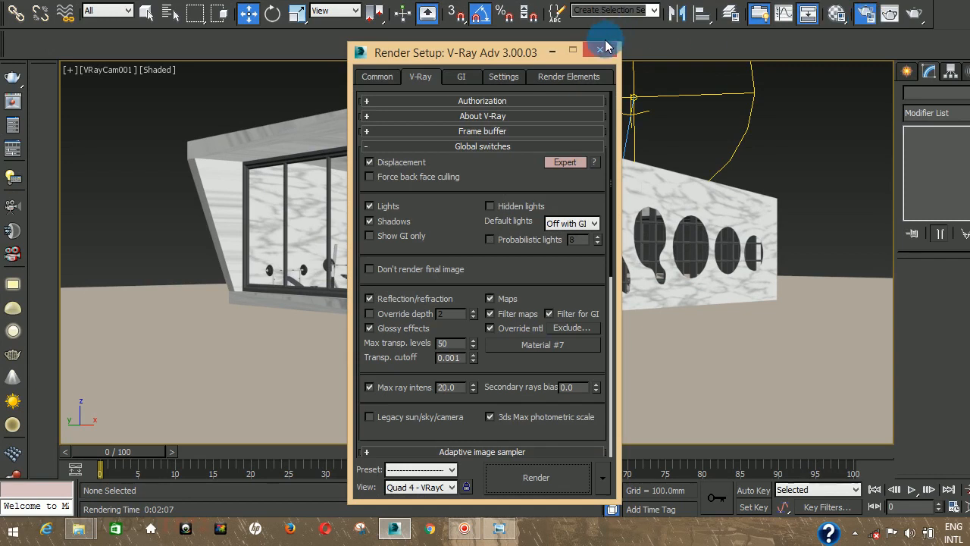
pyautogui.click(602, 51)
# - Select the VRaySun in the camera view, set its intensity multiplier to 0.35, and deselect it
pyautogui.click(632, 97)
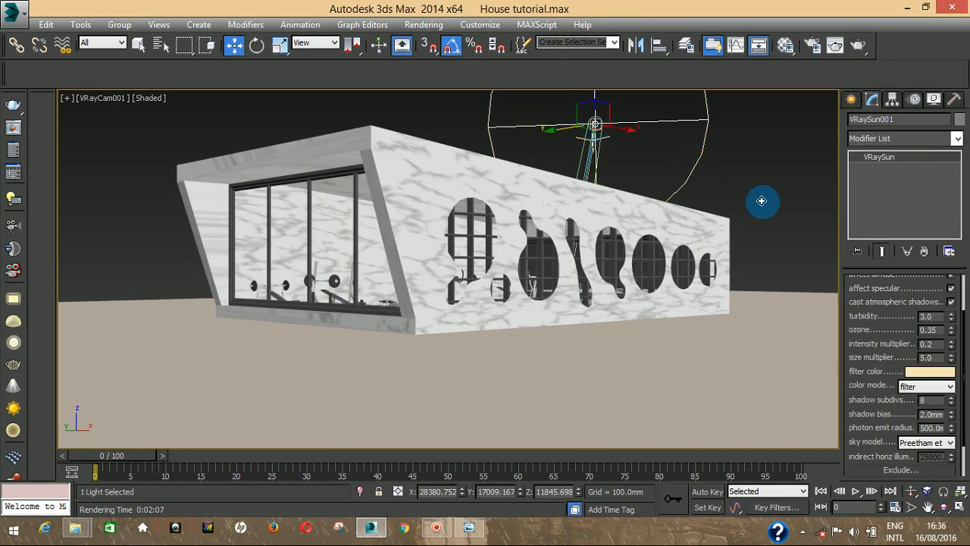
pyautogui.doubleClick(935, 343)
pyautogui.write('.35')
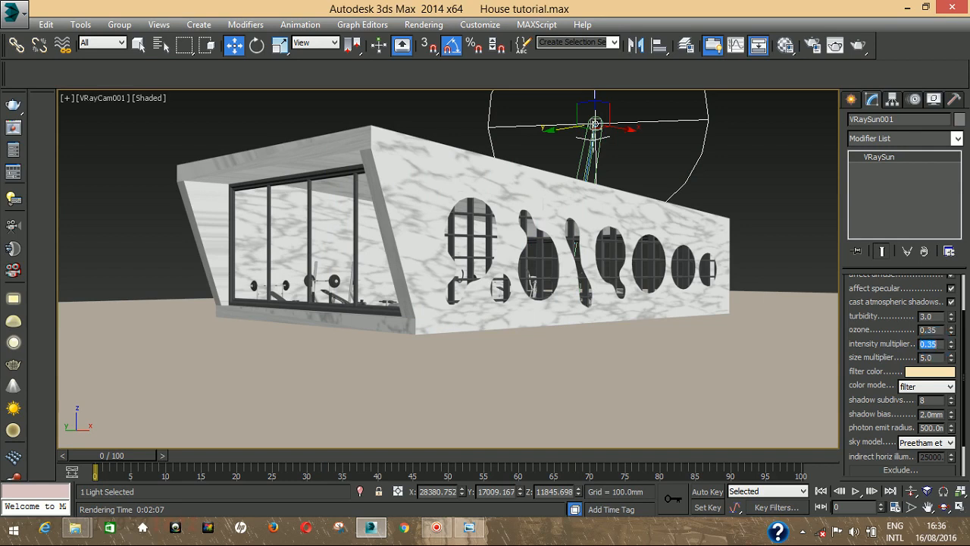
pyautogui.press('Return')
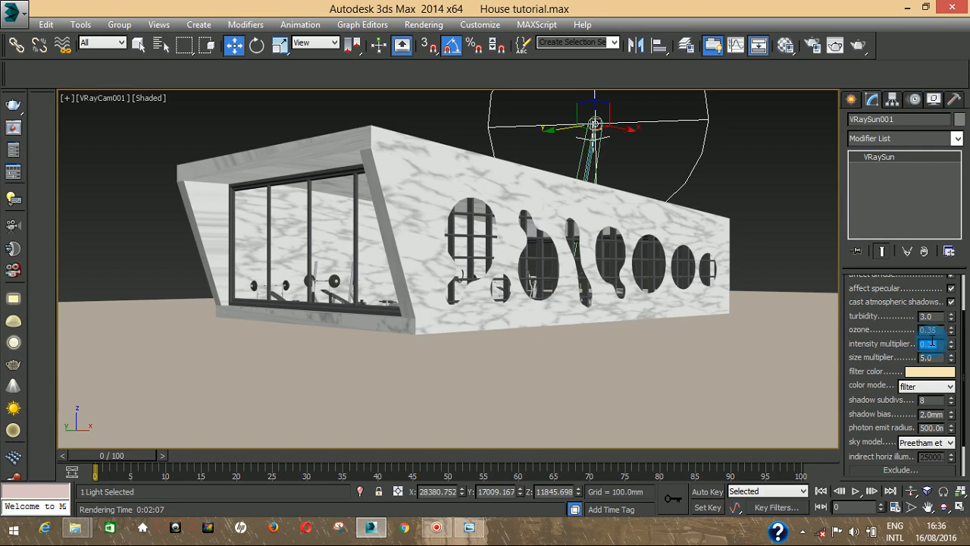
pyautogui.click(763, 196)
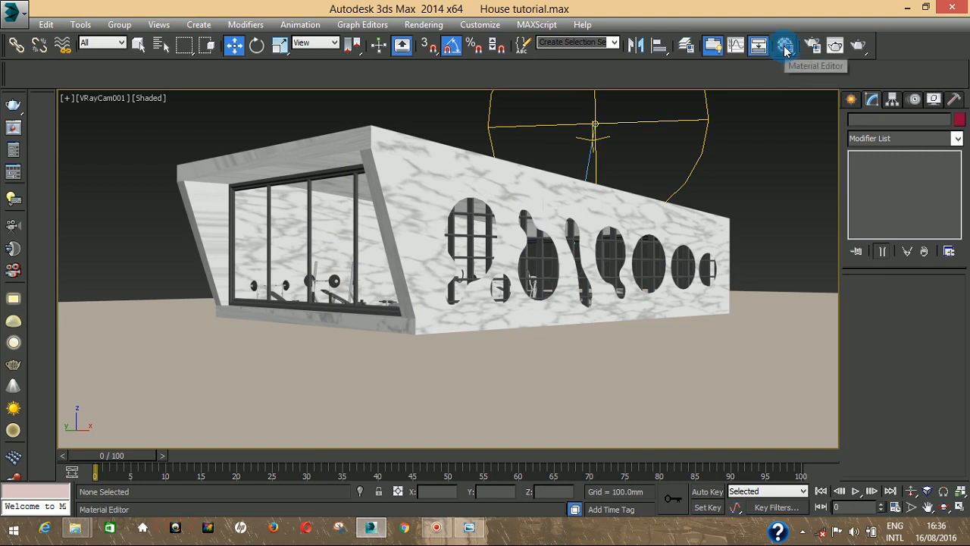
# - Set the VRayHDRI map's overall multiplier to 1.7 and render multiplier to 8 in the Material Editor, then close it
pyautogui.click(784, 45)
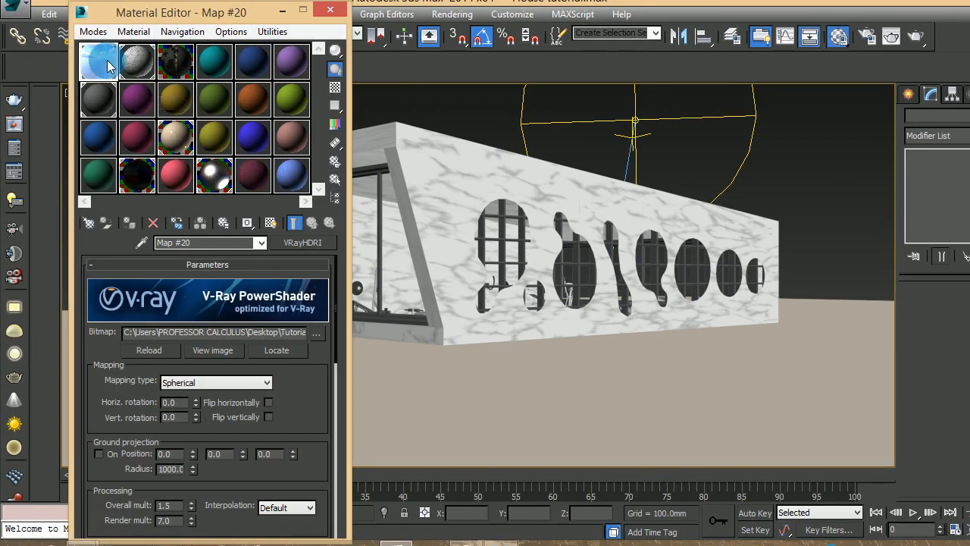
pyautogui.click(174, 505)
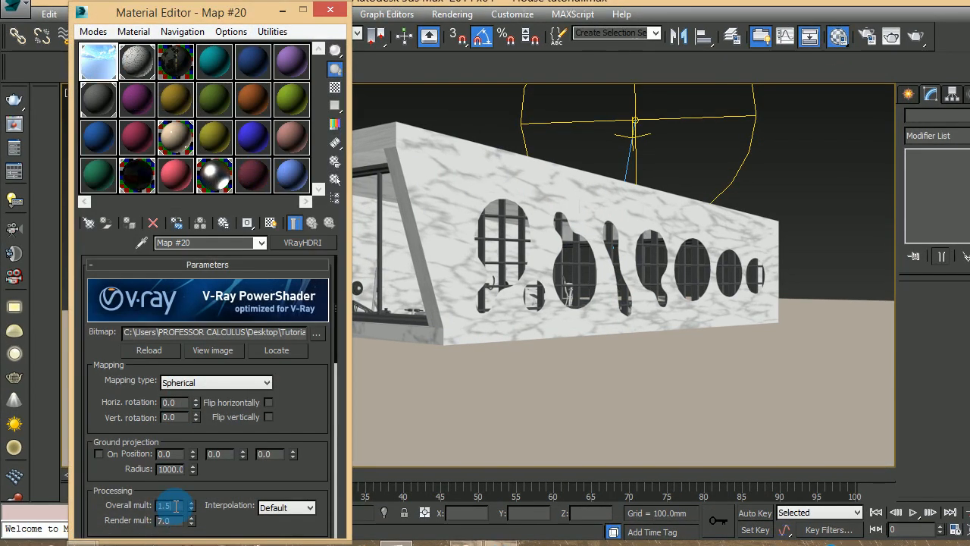
pyautogui.write('1.7')
pyautogui.press('Return')
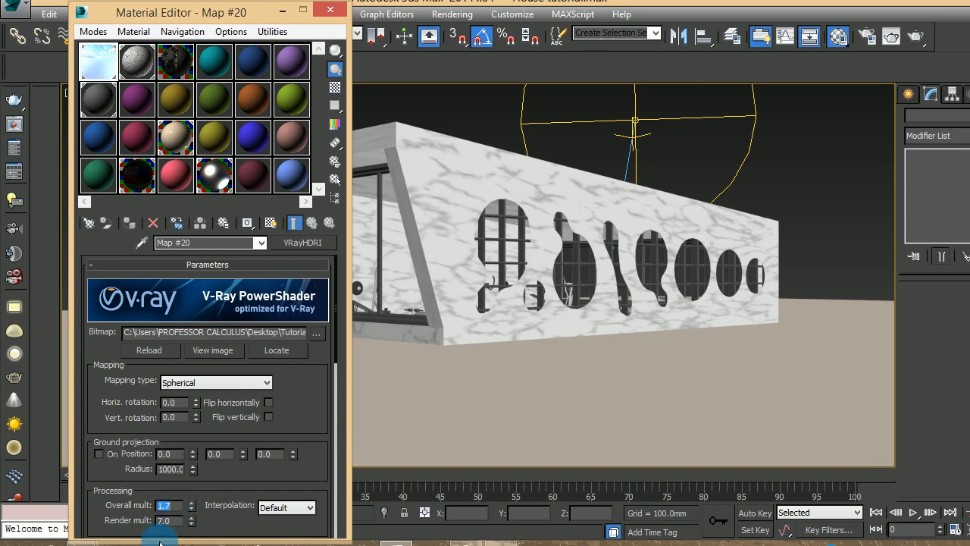
pyautogui.click(168, 520)
pyautogui.write('8')
pyautogui.press('Return')
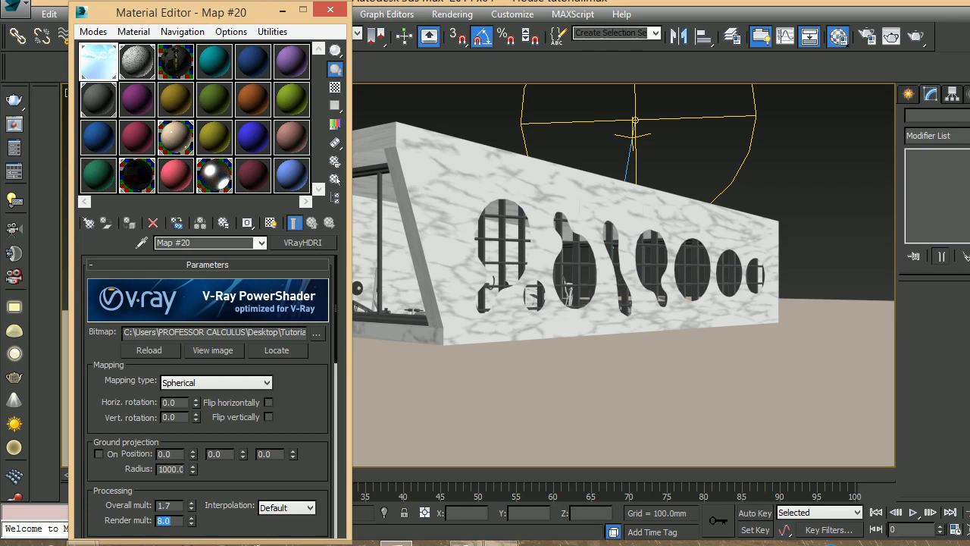
pyautogui.click(331, 9)
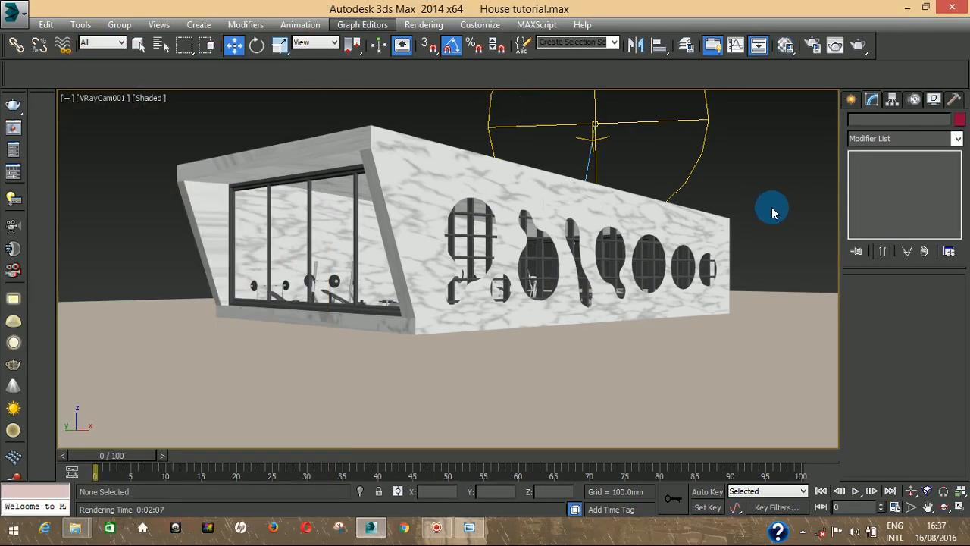
# - Render the VRayCam001 view again with the adjusted sun and HDRI intensities
pyautogui.click(857, 46)
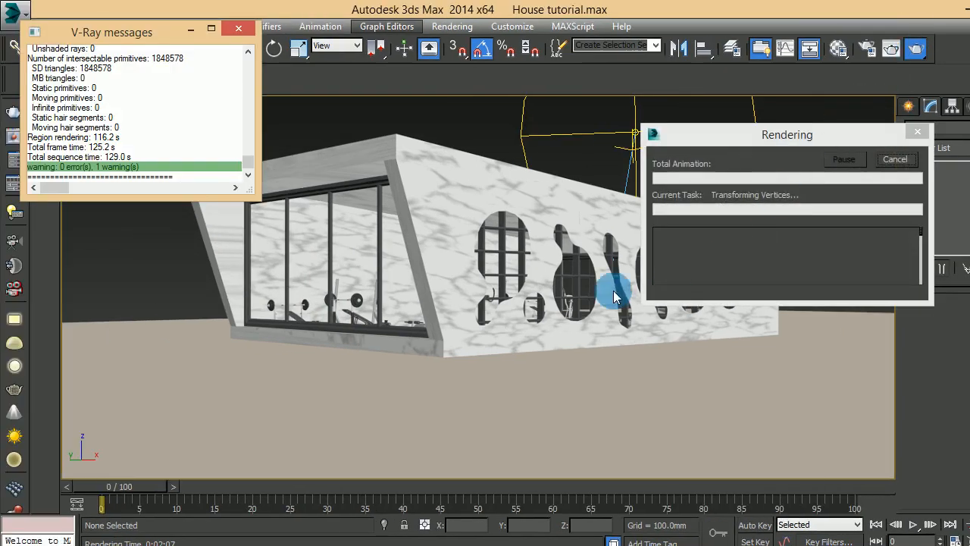
pyautogui.click(479, 530)
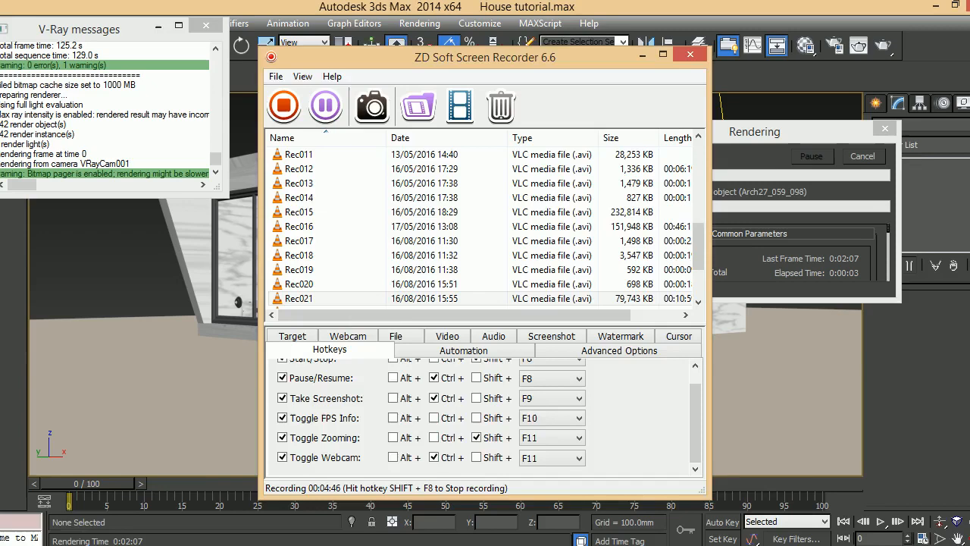
pyautogui.click(447, 543)
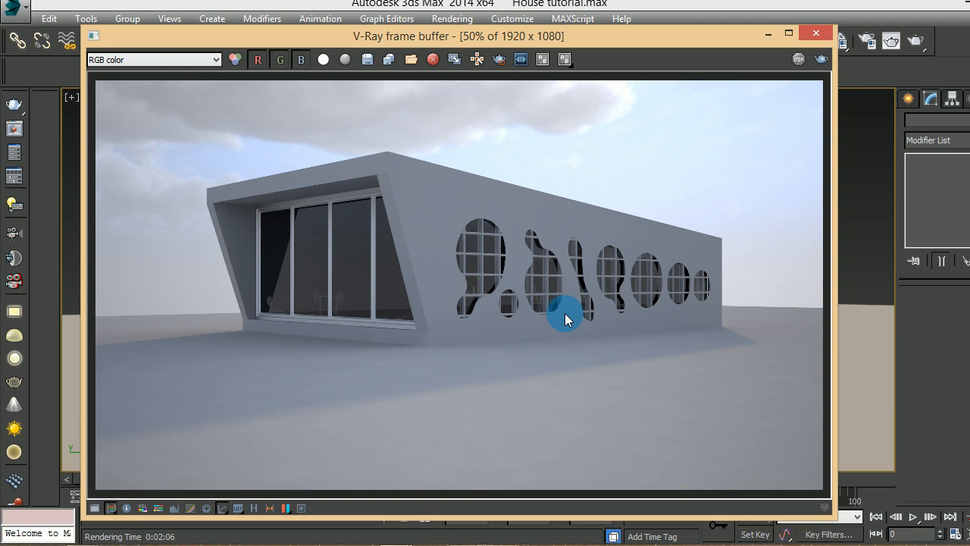
# - Minimize the V-Ray frame buffer and turn off the override material in the V-Ray global switches, then close Render Setup
pyautogui.click(766, 39)
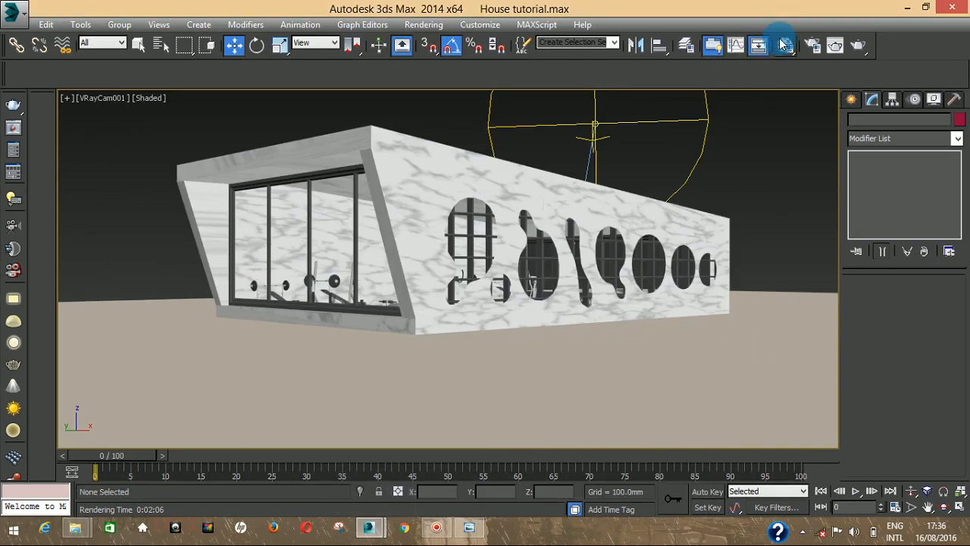
pyautogui.click(814, 47)
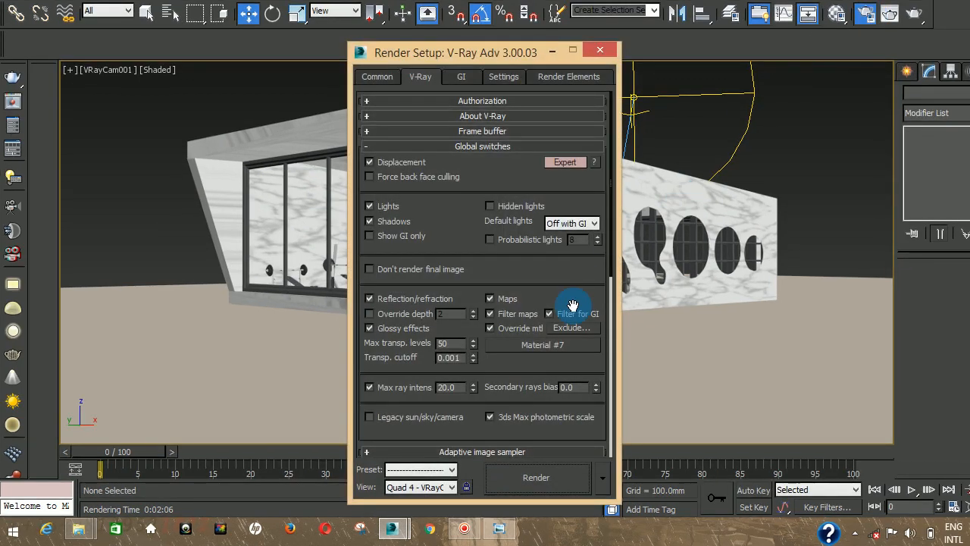
pyautogui.click(528, 333)
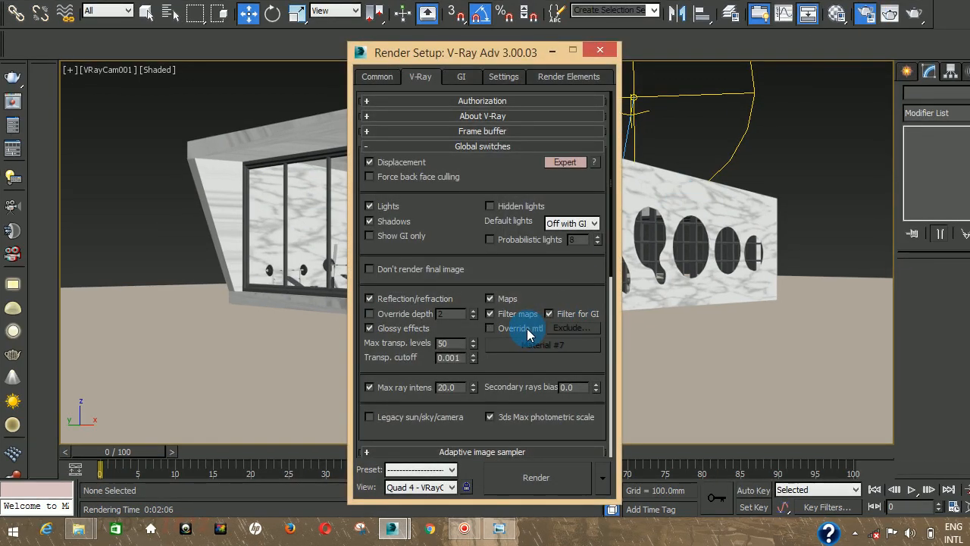
pyautogui.click(599, 52)
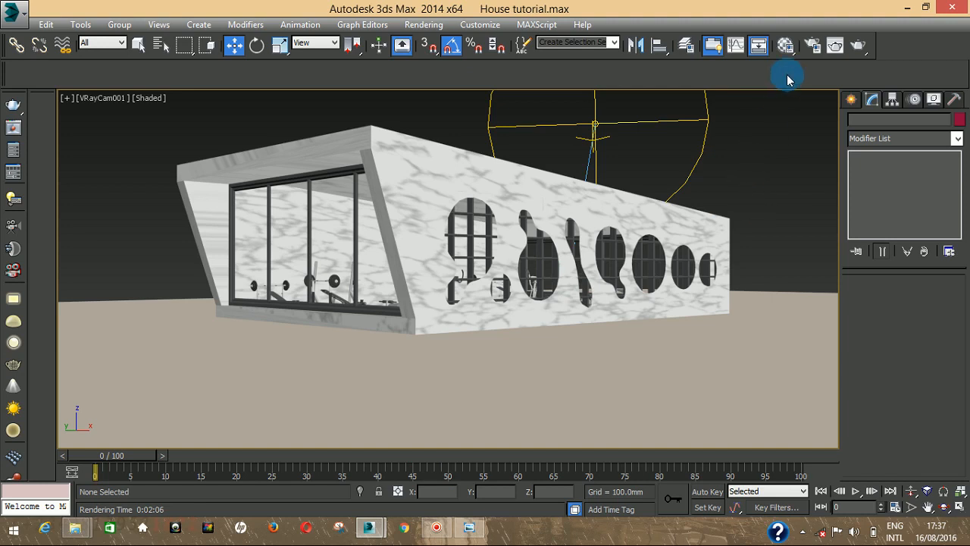
# - Expand the irradiance map settings in Render Setup and look through the available quality presets without choosing one
pyautogui.click(818, 49)
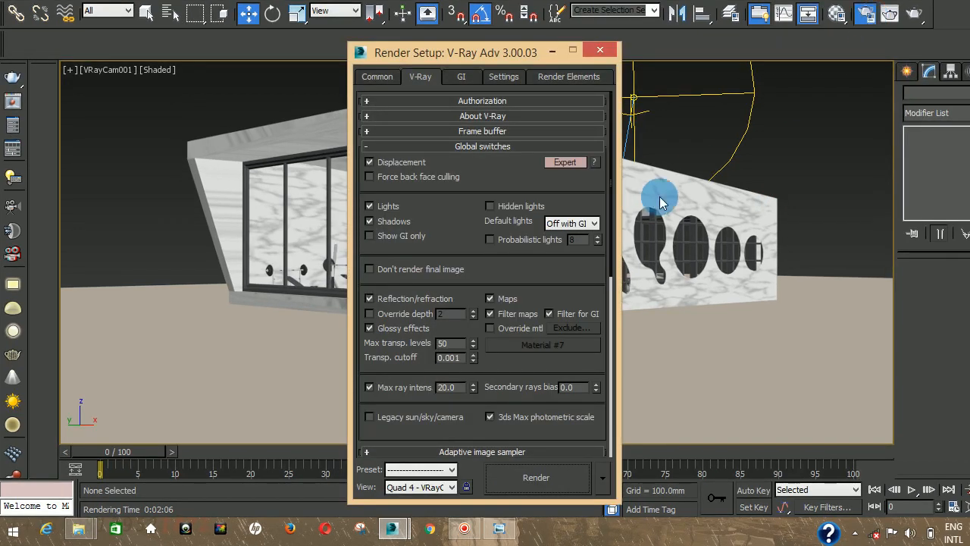
pyautogui.click(456, 82)
pyautogui.click(447, 241)
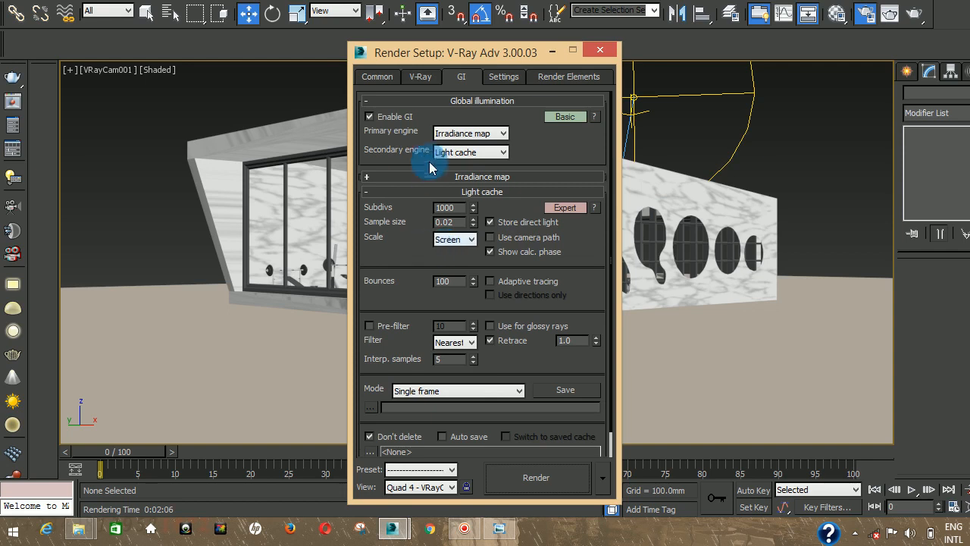
pyautogui.click(439, 177)
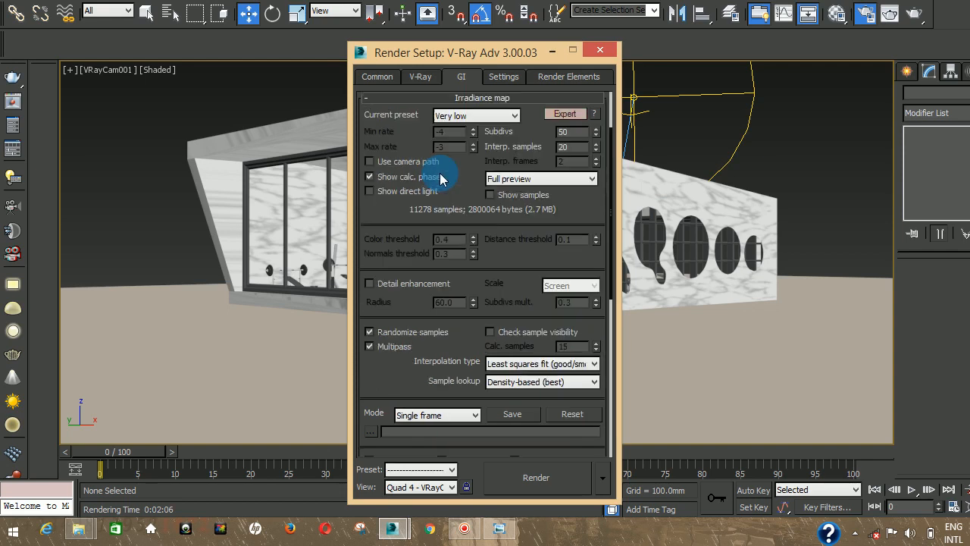
pyautogui.click(459, 115)
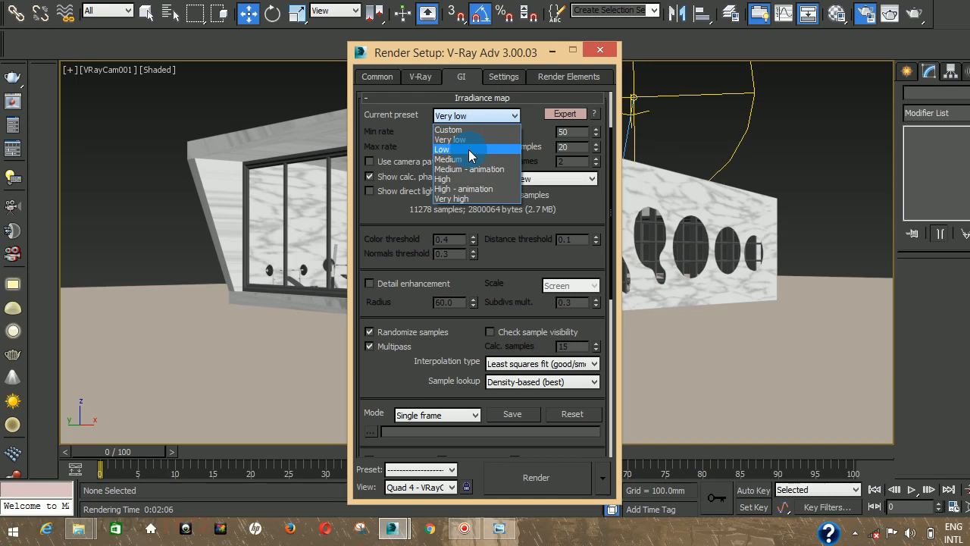
pyautogui.click(674, 144)
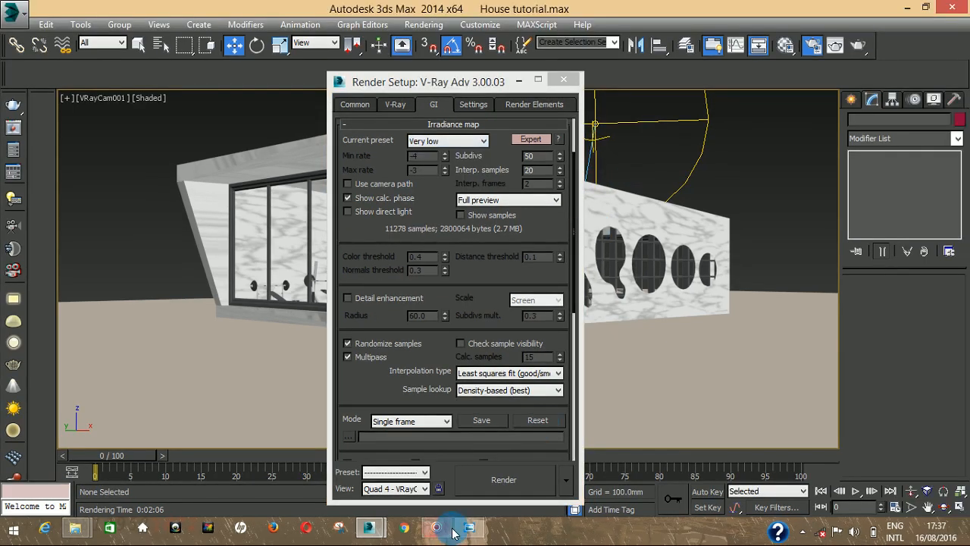
# - Switch to Windows Photo Viewer, examine the house facade and floor reflections in Image 1 up close, and return to 3ds Max
pyautogui.click(464, 529)
pyautogui.scroll(3, 462, 309)
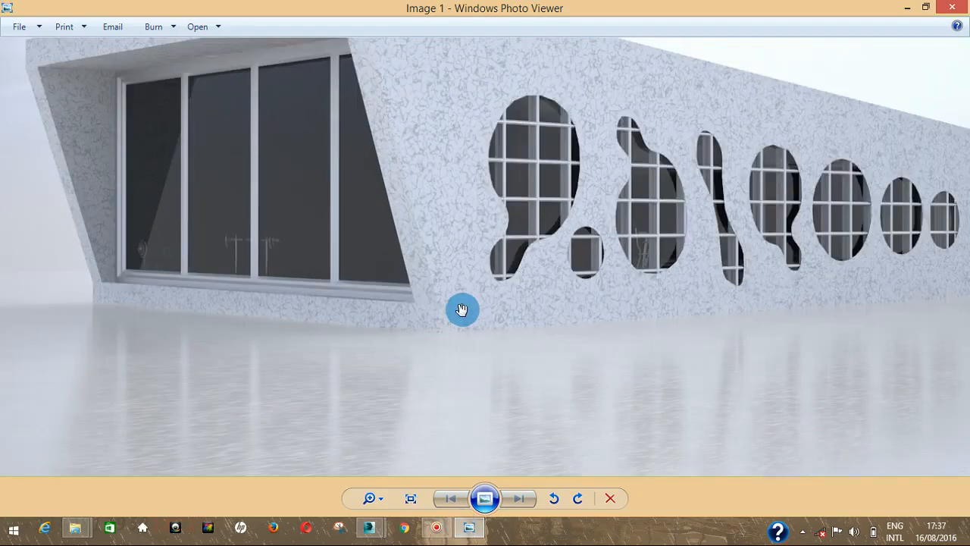
pyautogui.scroll(2, 463, 309)
pyautogui.scroll(-5, 462, 309)
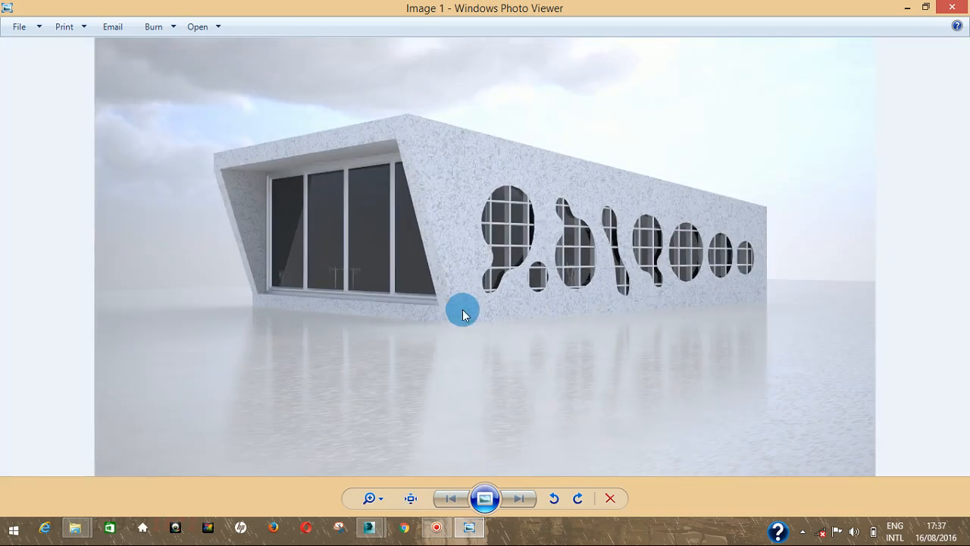
pyautogui.scroll(3, 438, 197)
pyautogui.scroll(-2, 439, 196)
pyautogui.scroll(1, 439, 196)
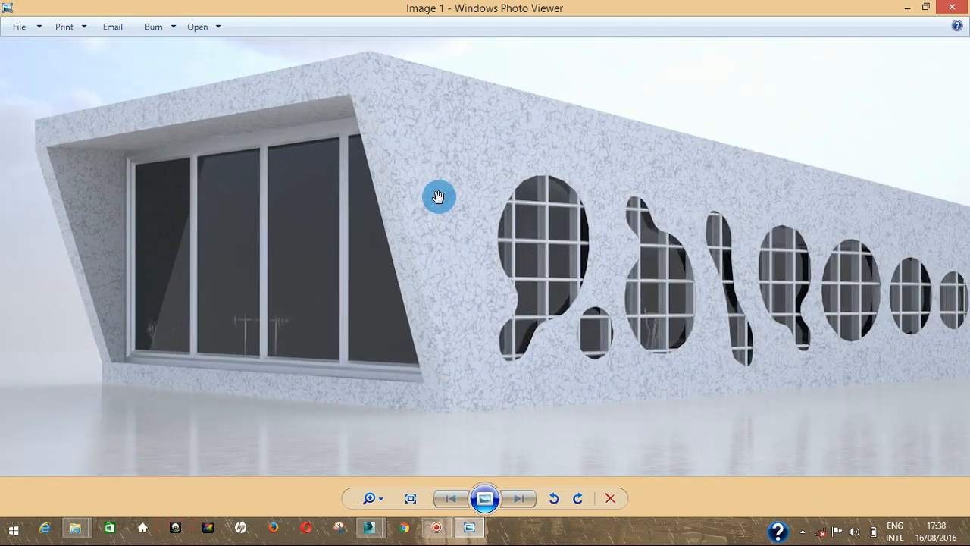
pyautogui.scroll(-3, 439, 196)
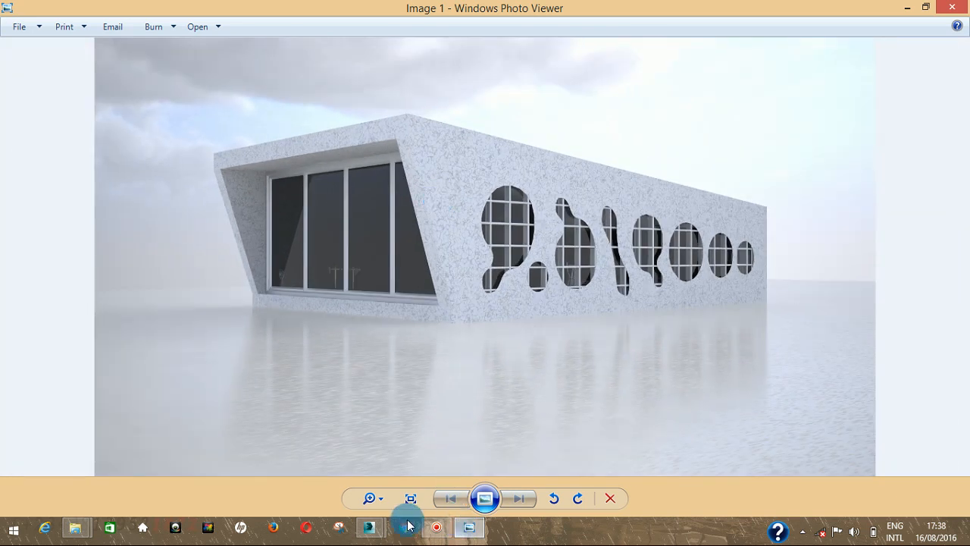
pyautogui.moveTo(372, 525)
pyautogui.click(438, 465)
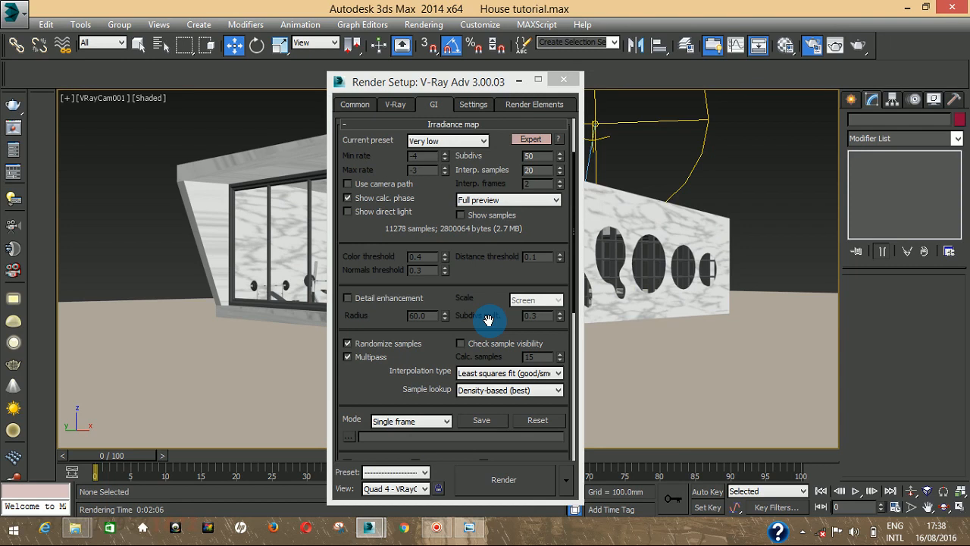
# - Review the system, irradiance map, light cache, global switches and image sampler settings in Render Setup
pyautogui.click(473, 104)
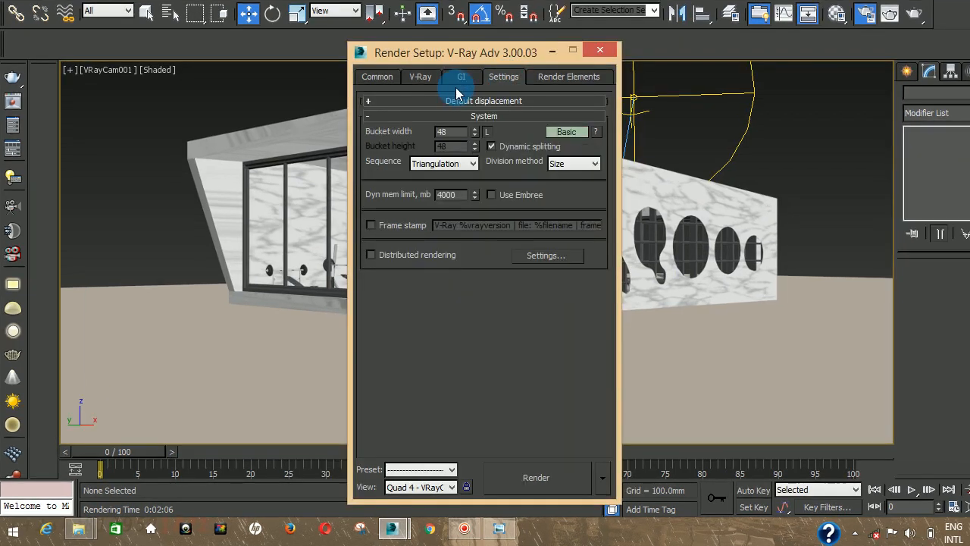
pyautogui.click(459, 79)
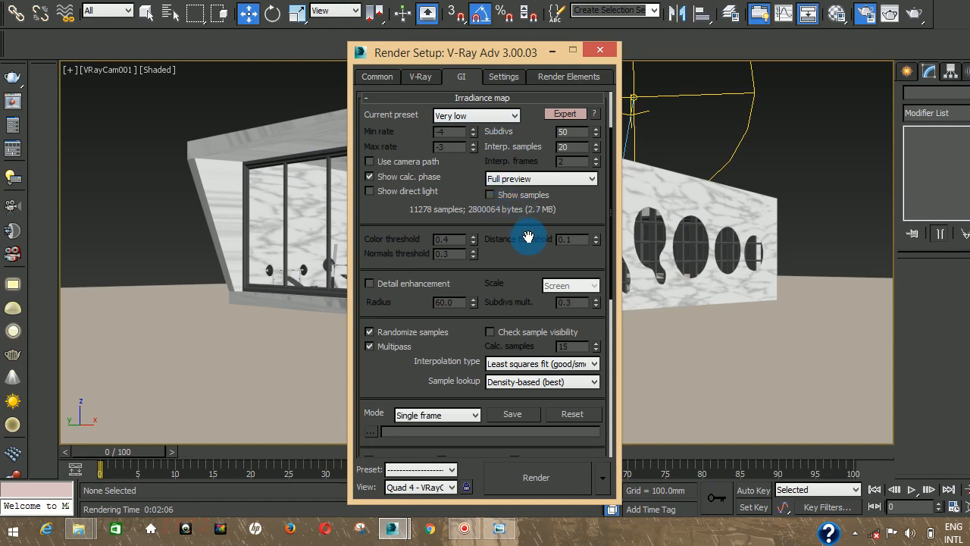
pyautogui.moveTo(528, 237); pyautogui.dragTo(506, 0)
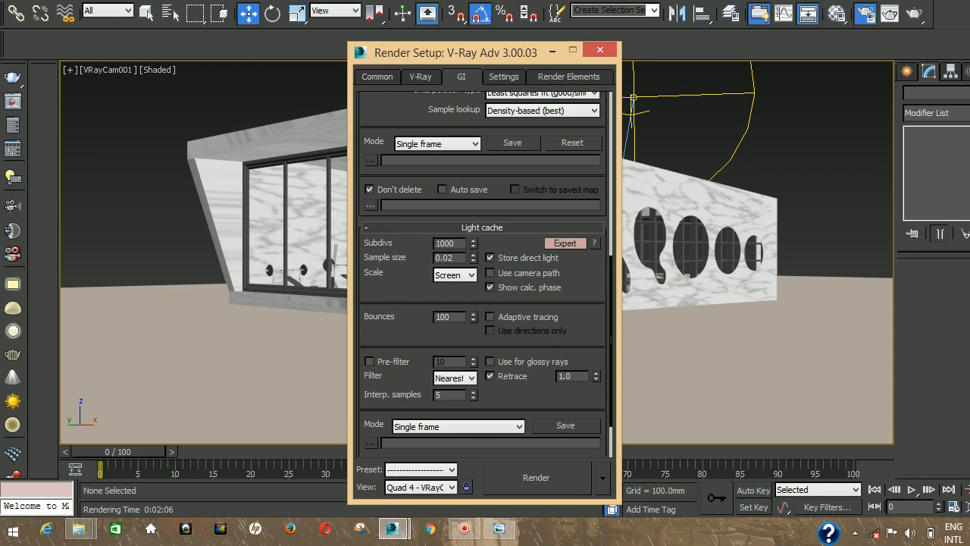
pyautogui.click(419, 77)
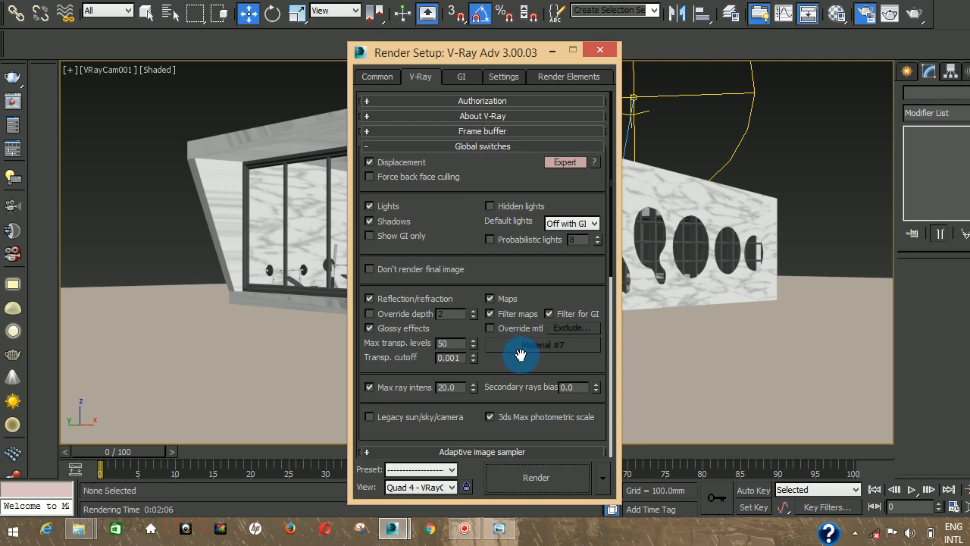
pyautogui.moveTo(520, 355); pyautogui.dragTo(515, 190)
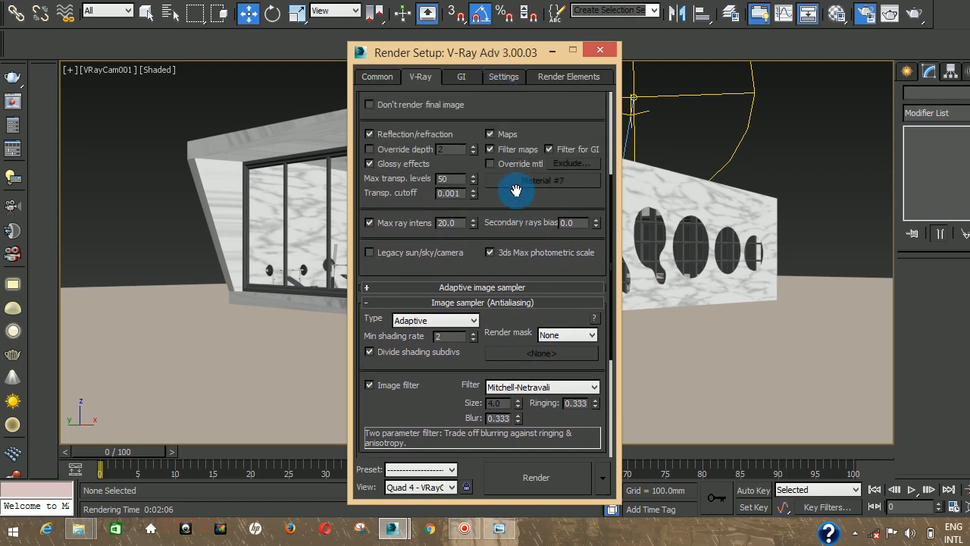
pyautogui.click(460, 77)
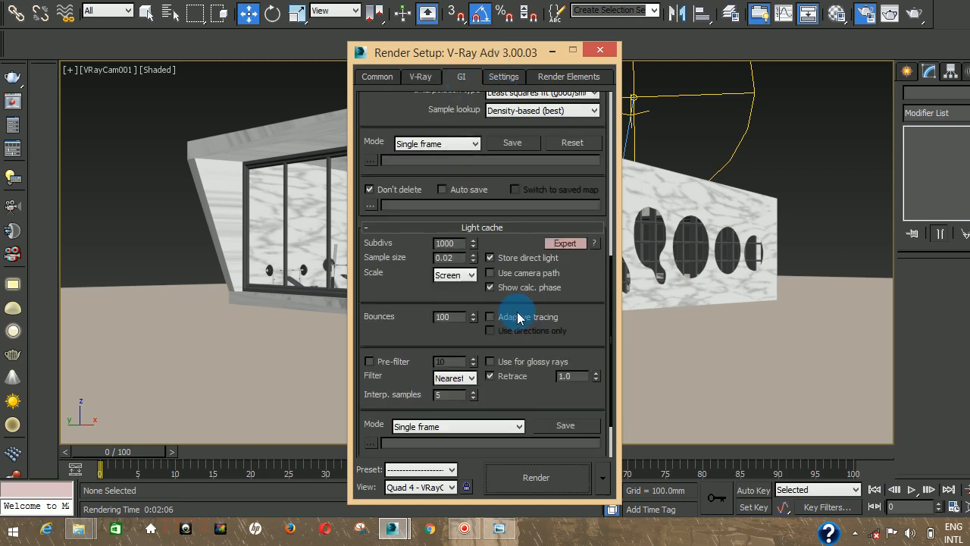
pyautogui.moveTo(570, 302); pyautogui.dragTo(548, 258)
pyautogui.moveTo(440, 154); pyautogui.dragTo(473, 294)
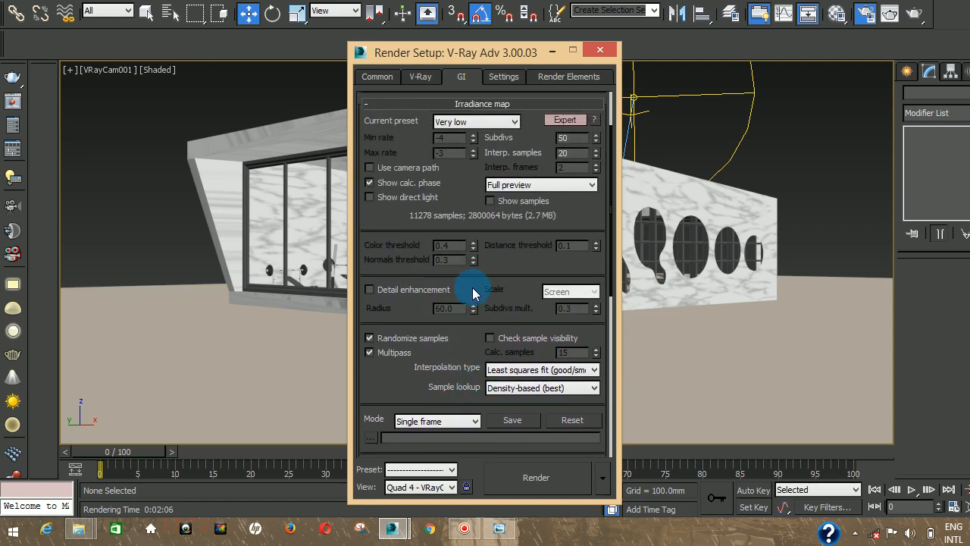
# - Show the expert global illumination options and enable ambient occlusion
pyautogui.scroll(2, 467, 274)
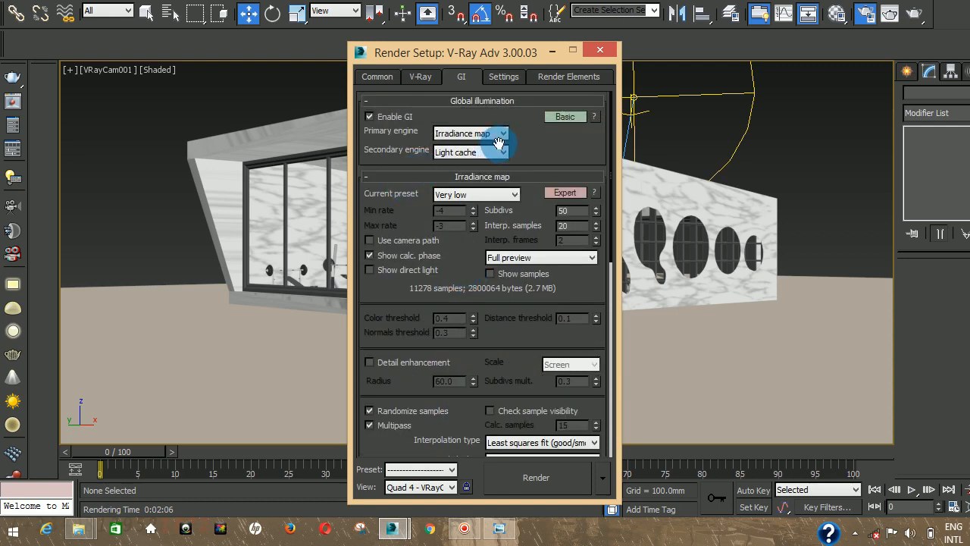
pyautogui.click(564, 116)
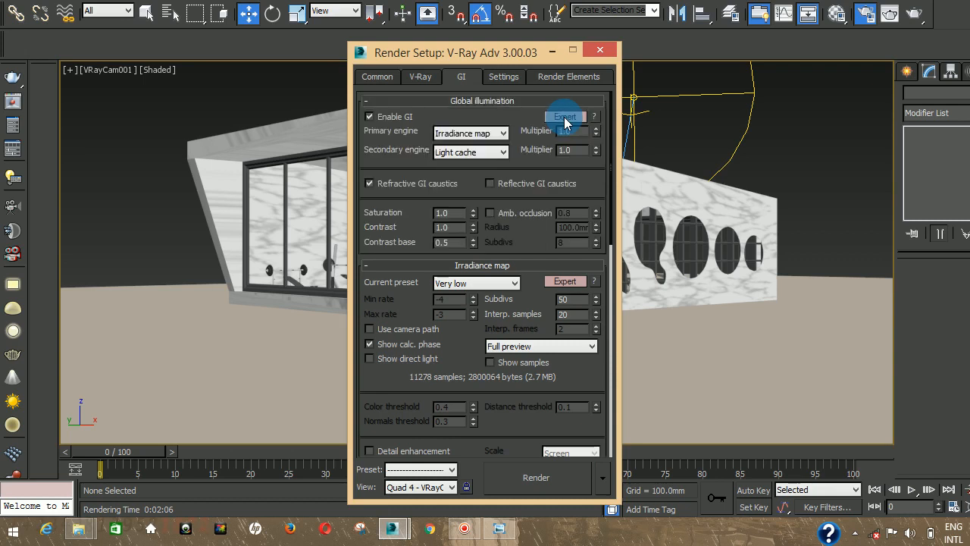
pyautogui.click(528, 218)
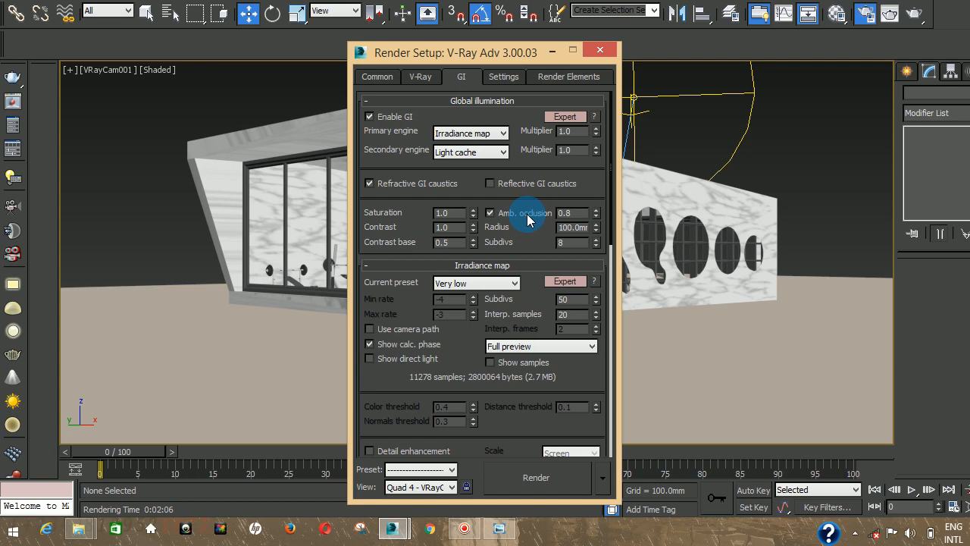
# - Inspect the shading of Image 1 in Windows Photo Viewer, return to 3ds Max and close Render Setup
pyautogui.click(498, 531)
pyautogui.scroll(2, 391, 188)
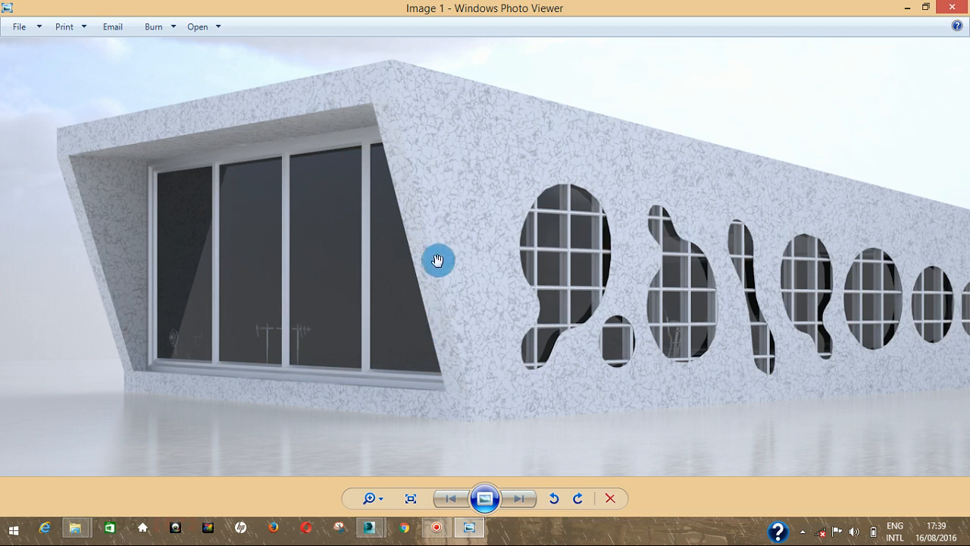
pyautogui.scroll(-2, 422, 222)
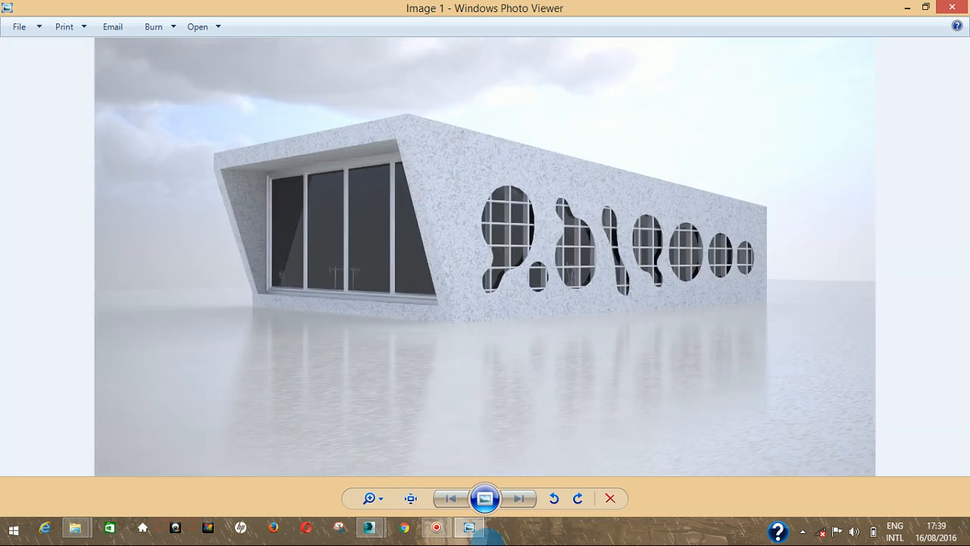
pyautogui.click(369, 526)
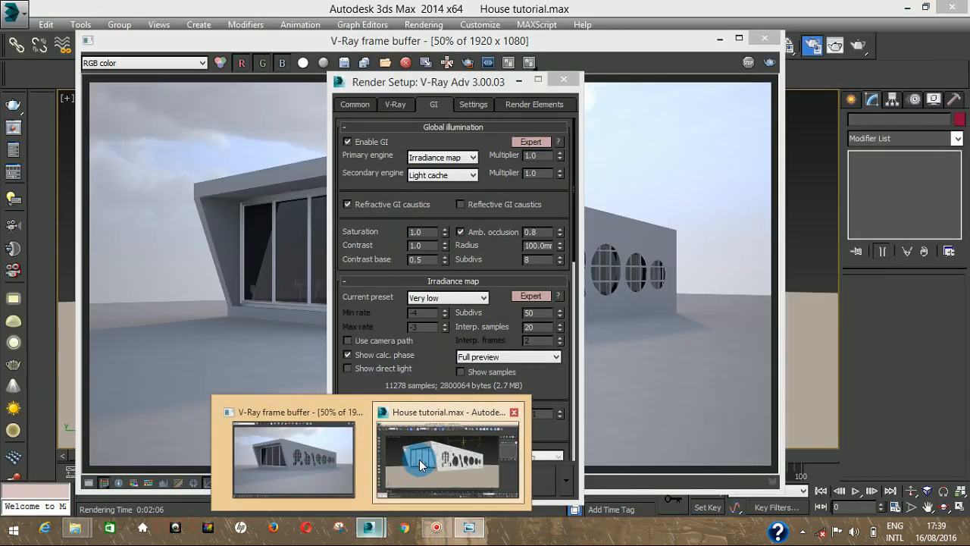
pyautogui.click(403, 490)
pyautogui.doubleClick(572, 213)
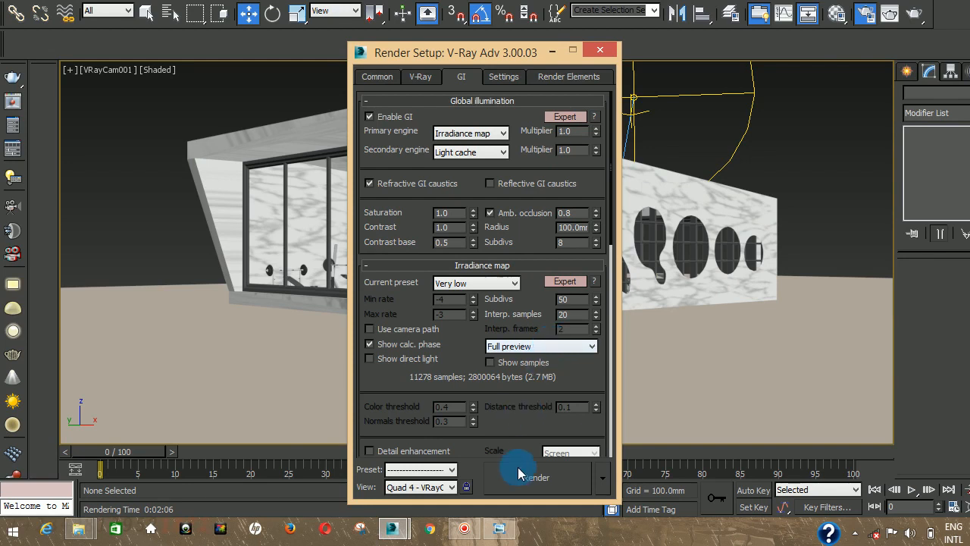
pyautogui.click(599, 50)
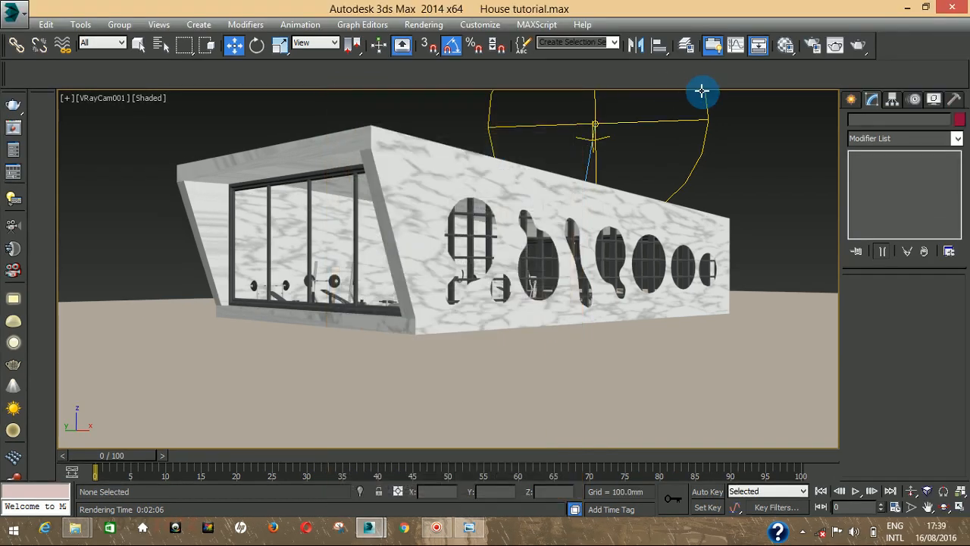
# - Define a narrow render region in the VRayCam001 view and place it over the house's front corner
pyautogui.click(833, 47)
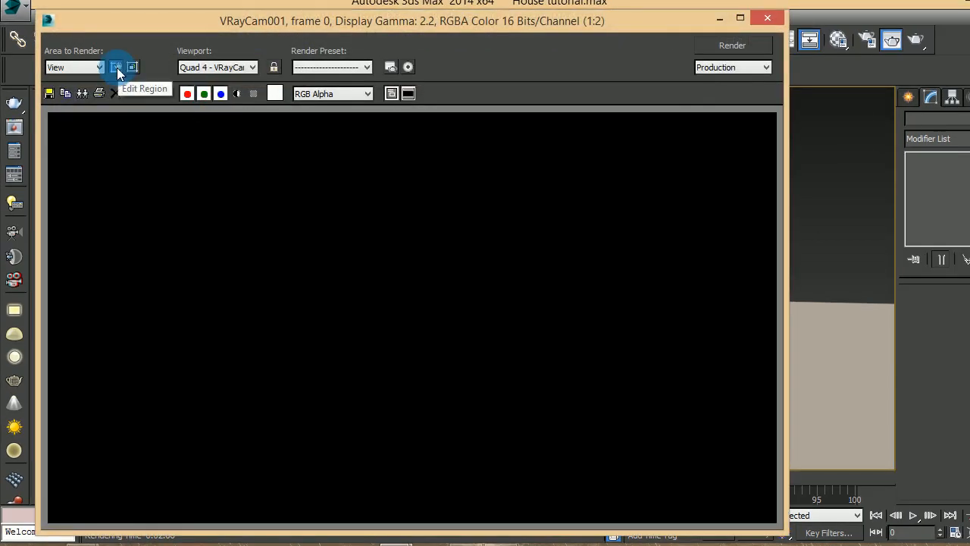
pyautogui.click(115, 67)
pyautogui.click(713, 28)
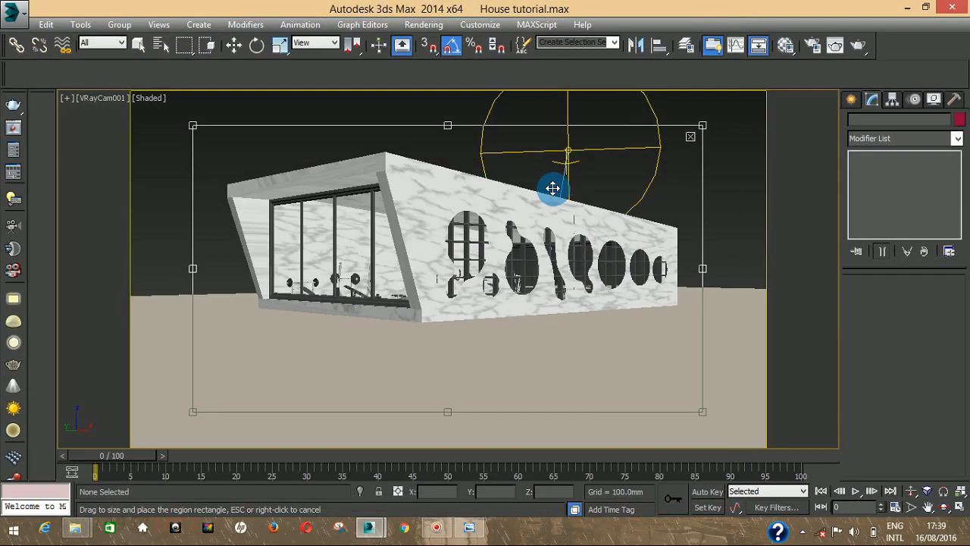
pyautogui.moveTo(701, 126); pyautogui.dragTo(296, 177)
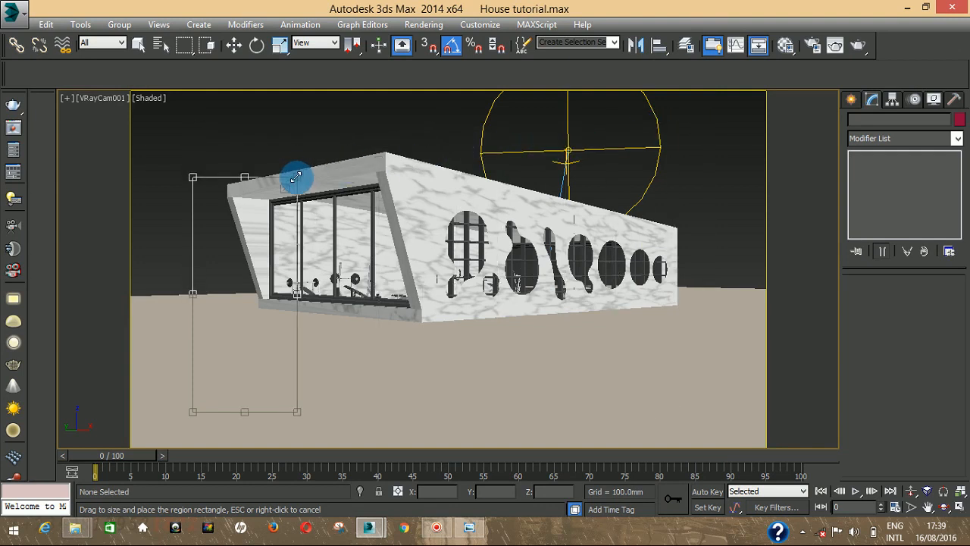
pyautogui.moveTo(273, 229); pyautogui.dragTo(425, 169)
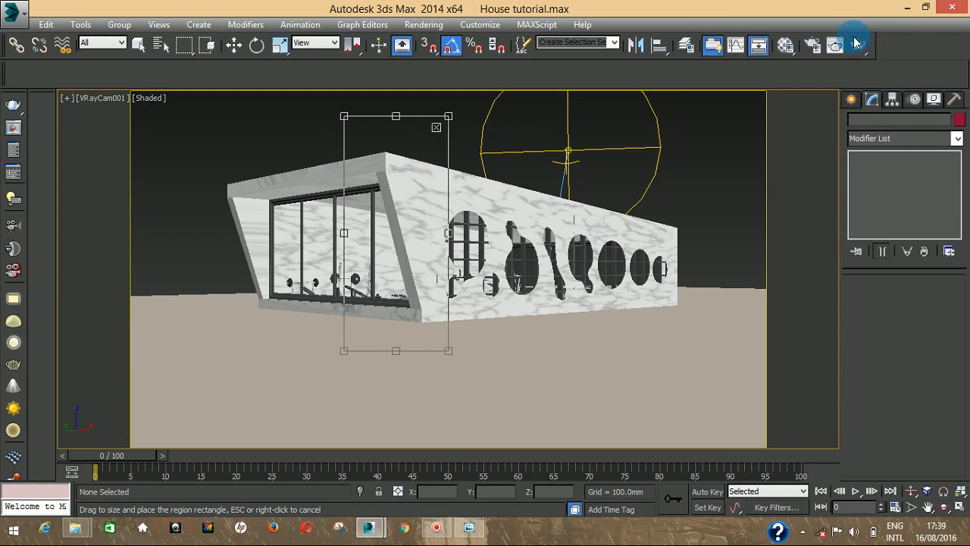
# - Render the region with the scene's own materials and inspect the result up close in the V-Ray frame buffer
pyautogui.click(857, 45)
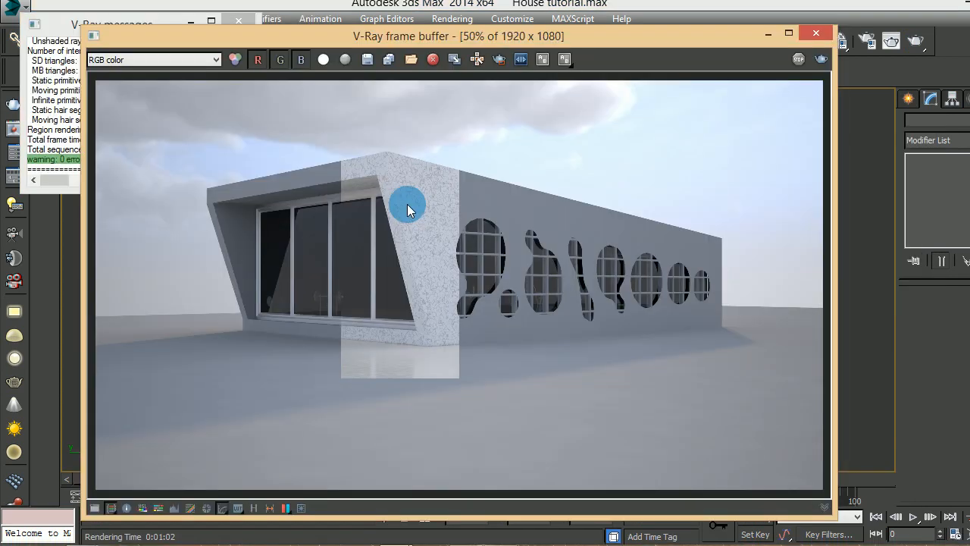
pyautogui.scroll(3, 407, 204)
pyautogui.scroll(-3, 407, 204)
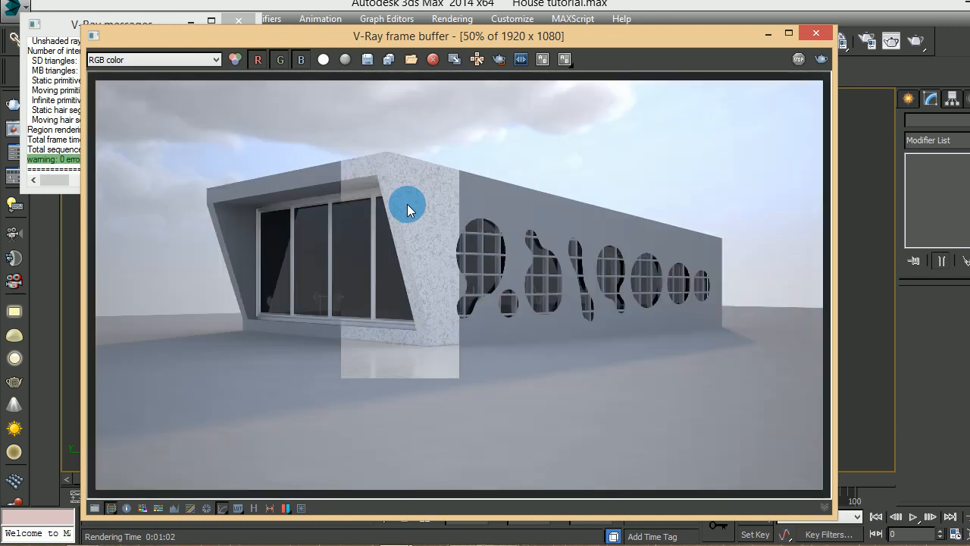